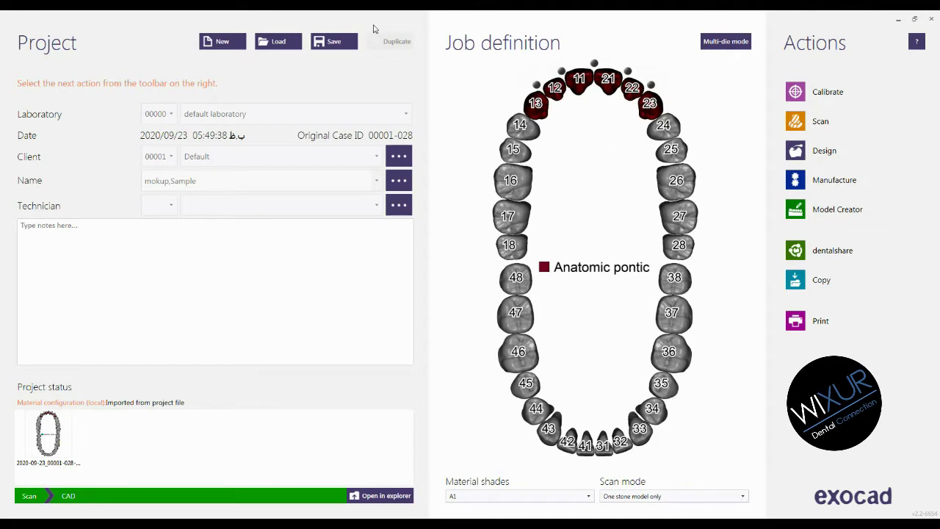
Start the design and place the six front tooth models by marking the distal contact points for both upper canines.
mouse_move(541, 112)
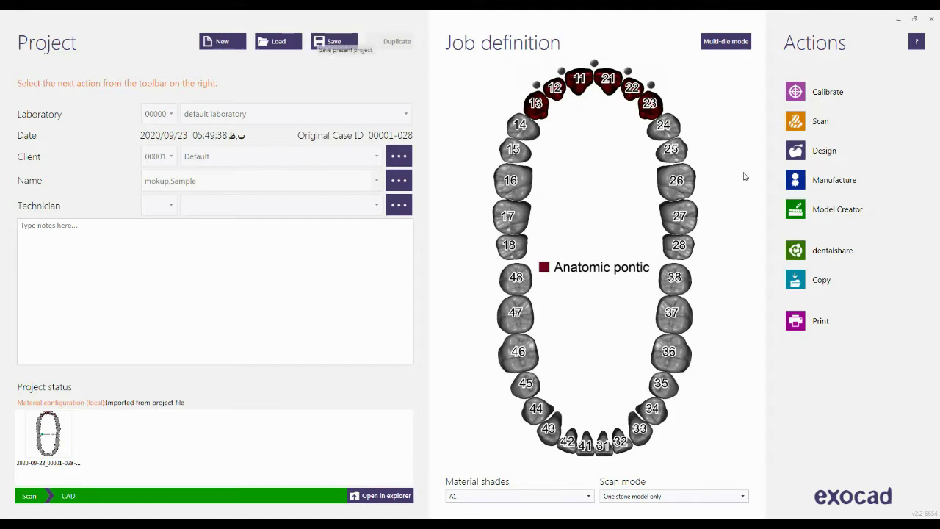
left_click(815, 150)
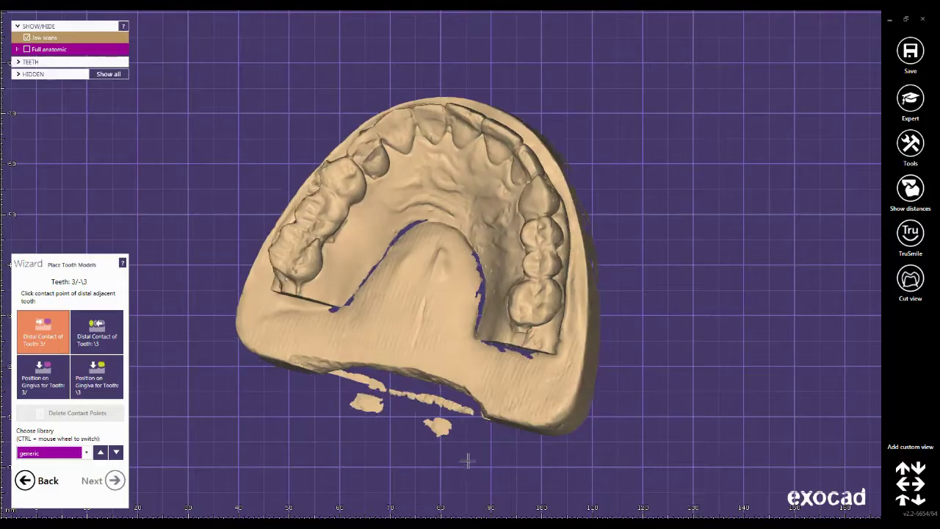
right_click_drag(468, 460, 458, 467)
right_click_drag(381, 15, 380, 84)
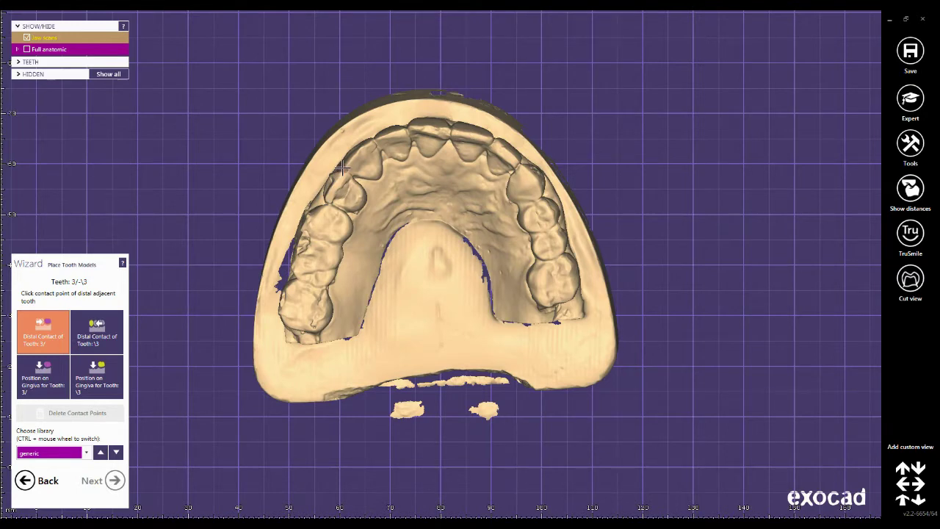
left_click(342, 168)
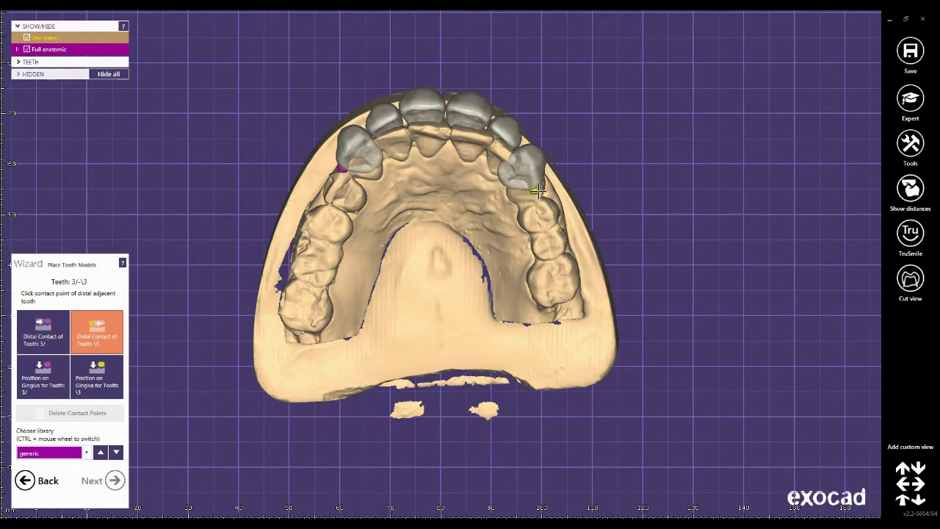
left_click(534, 199)
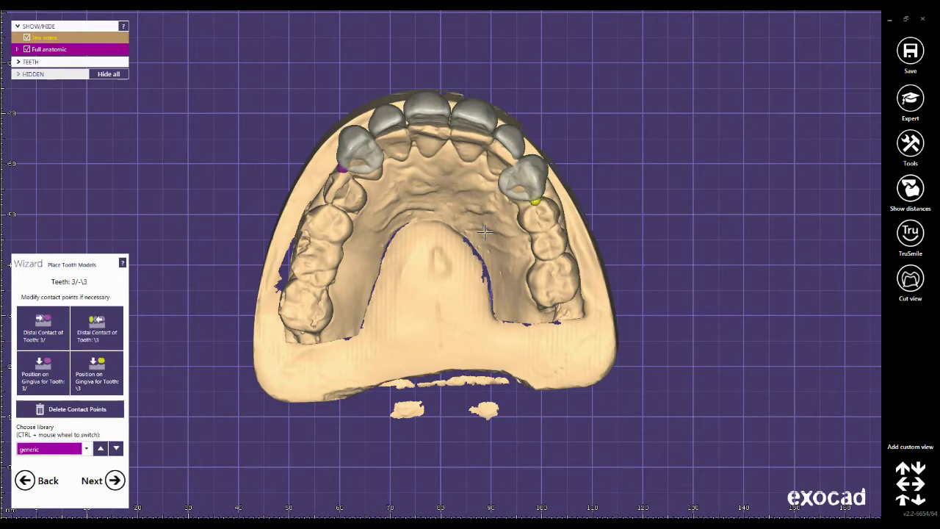
left_click(132, 485)
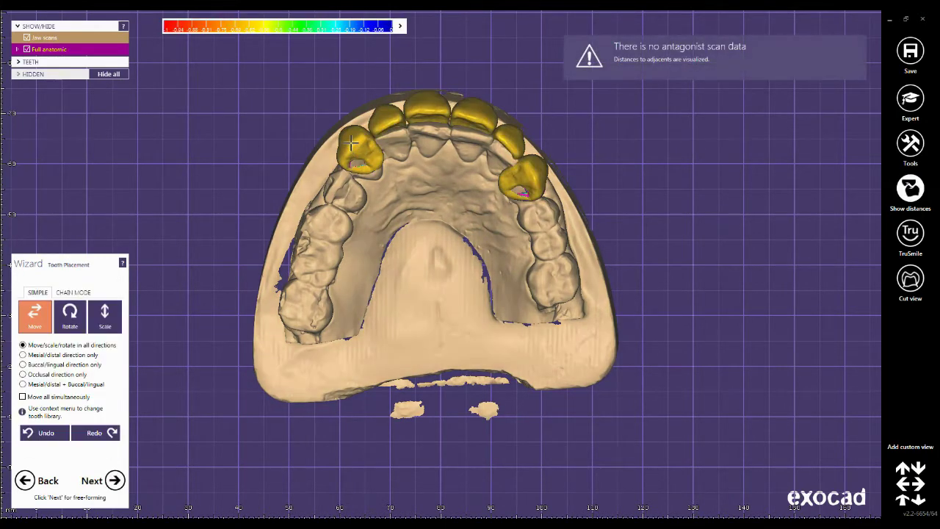
Turn off the distance display and move teeth 13, 12 and 11 inward to follow the scanned dental arch.
mouse_move(352, 143)
left_mouse_down()
mouse_move(351, 134)
mouse_move(357, 143)
left_mouse_up()
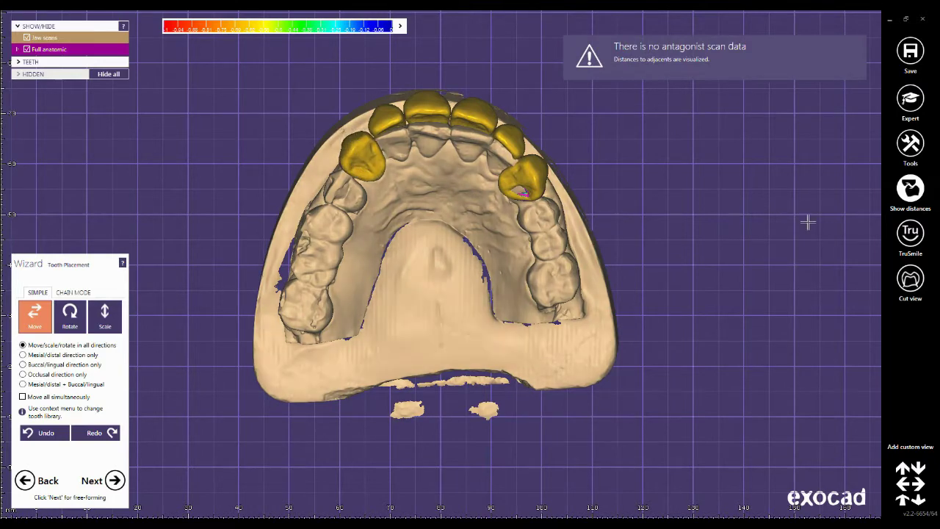
left_click(908, 193)
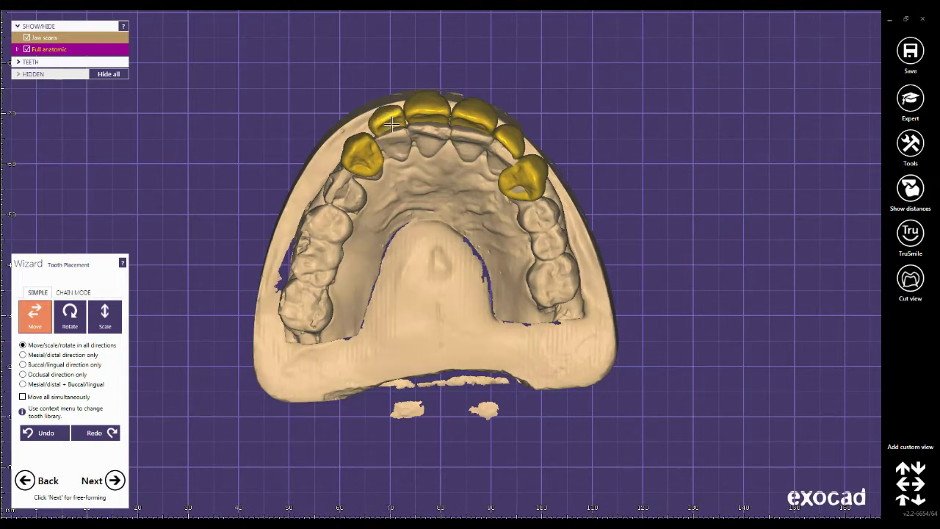
scroll(381, 128, "up", 2)
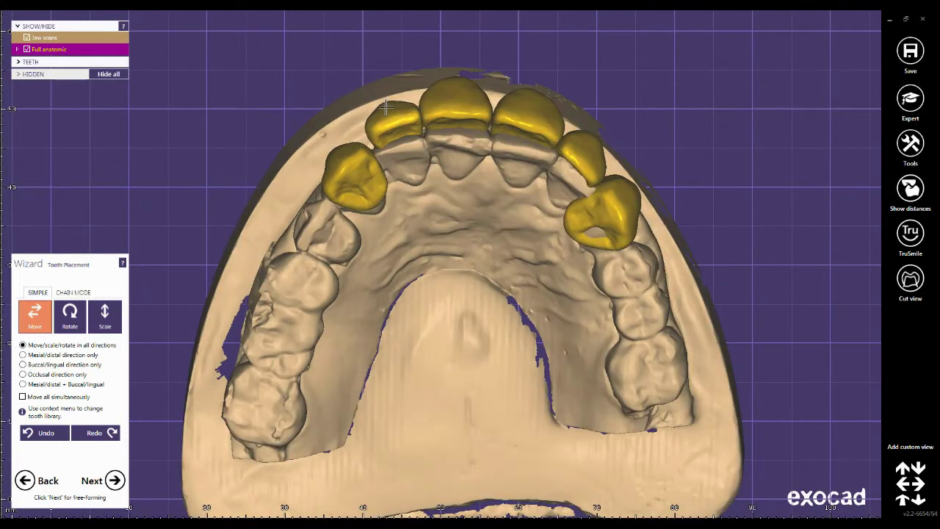
left_click_drag(385, 124, 386, 137)
left_click_drag(462, 110, 478, 130)
left_click_drag(415, 134, 418, 141)
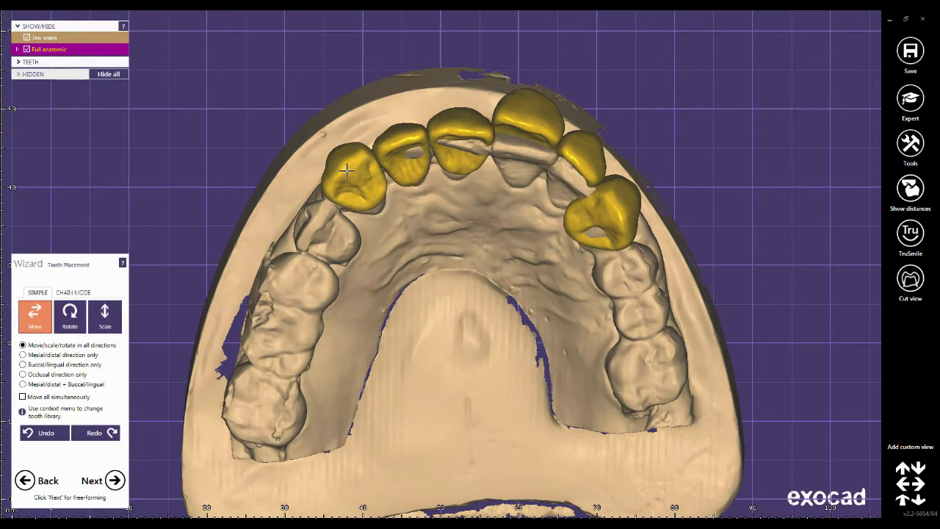
left_click_drag(346, 171, 368, 157)
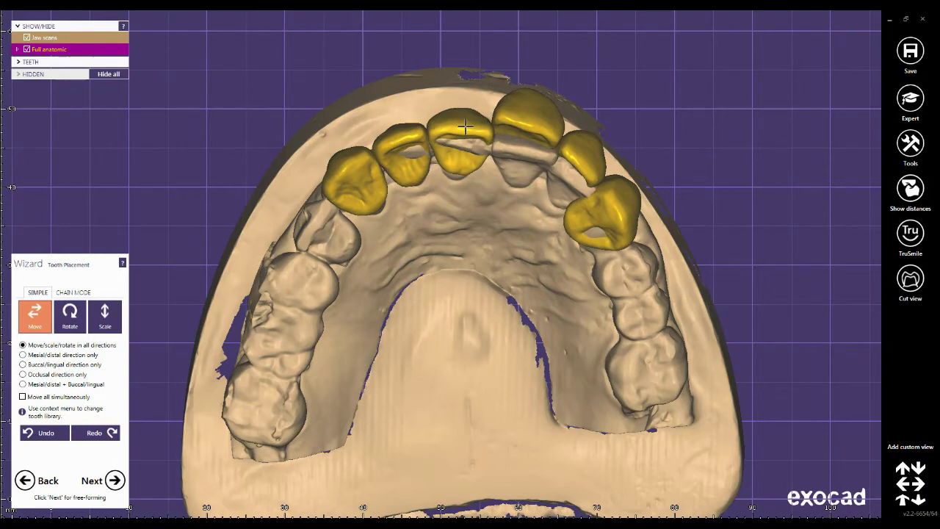
left_click_drag(465, 127, 459, 129)
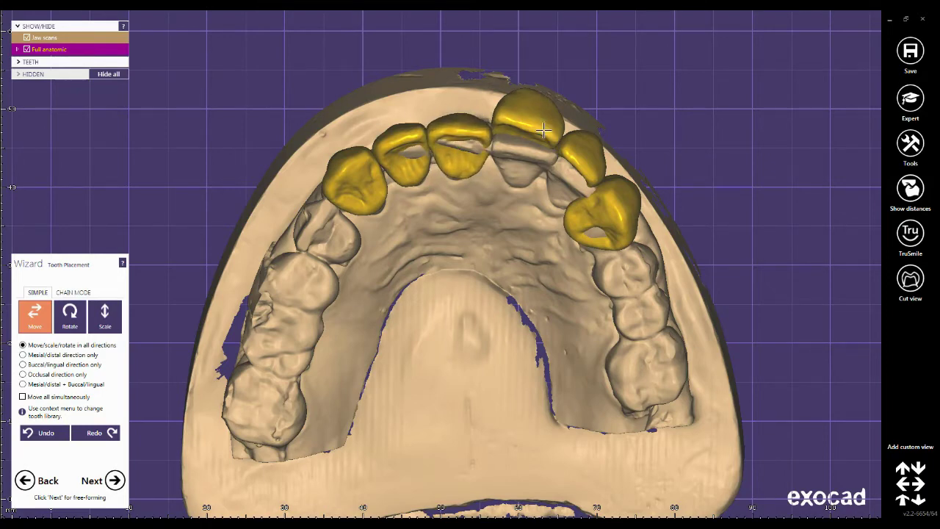
Position teeth 21, 22 and 23 over the scanned teeth, adjusting the canine's orientation to match the arch.
left_click_drag(542, 126, 529, 143)
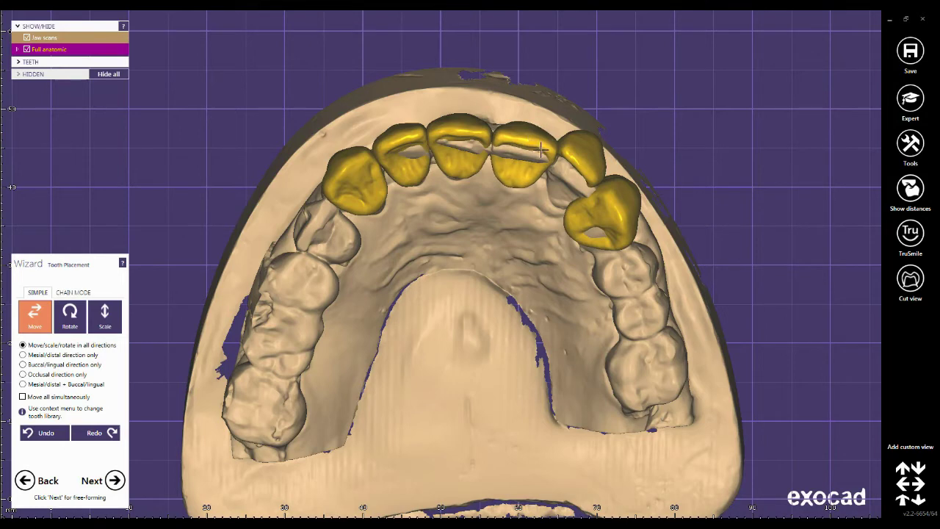
right_click_drag(574, 157, 581, 152)
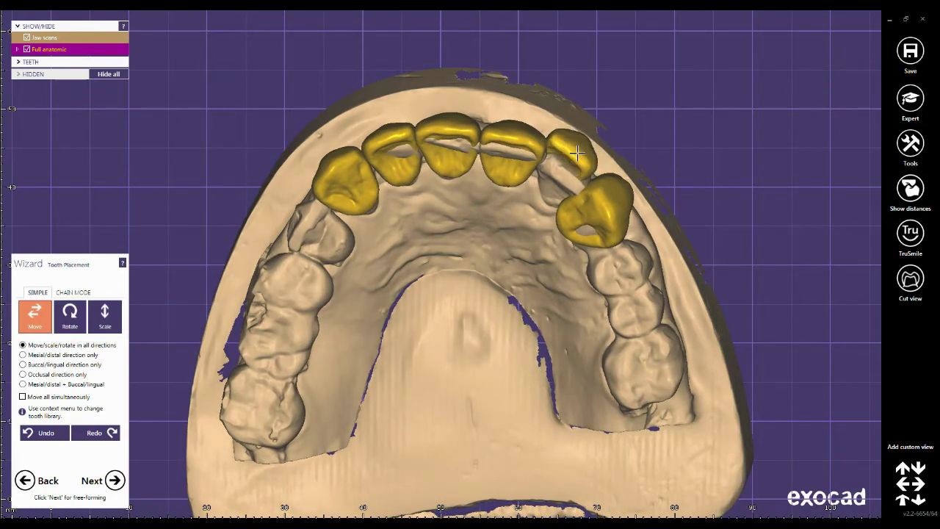
mouse_move(610, 212)
left_mouse_down()
mouse_move(613, 200)
mouse_move(619, 216)
mouse_move(627, 204)
left_mouse_up()
left_click_drag(564, 243, 569, 240, "shift")
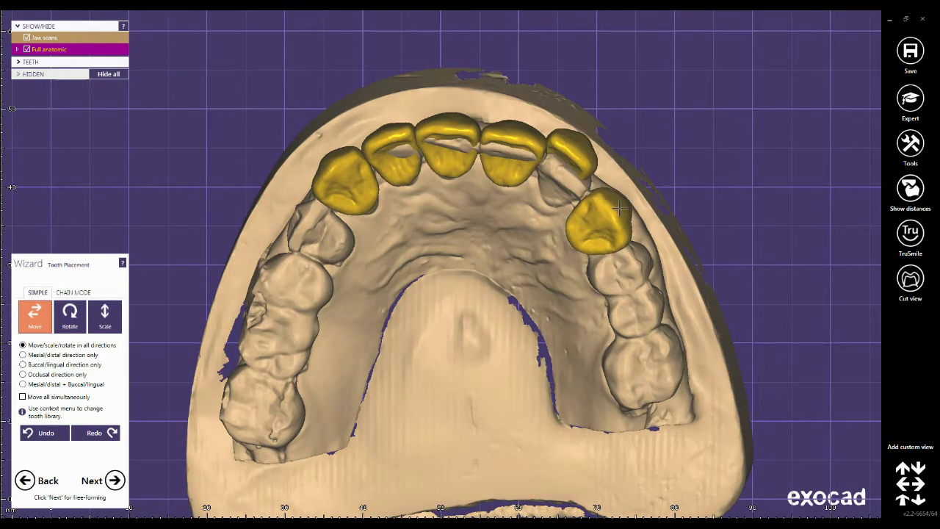
left_click_drag(626, 201, 620, 203, "ctrl")
left_click_drag(588, 155, 582, 169)
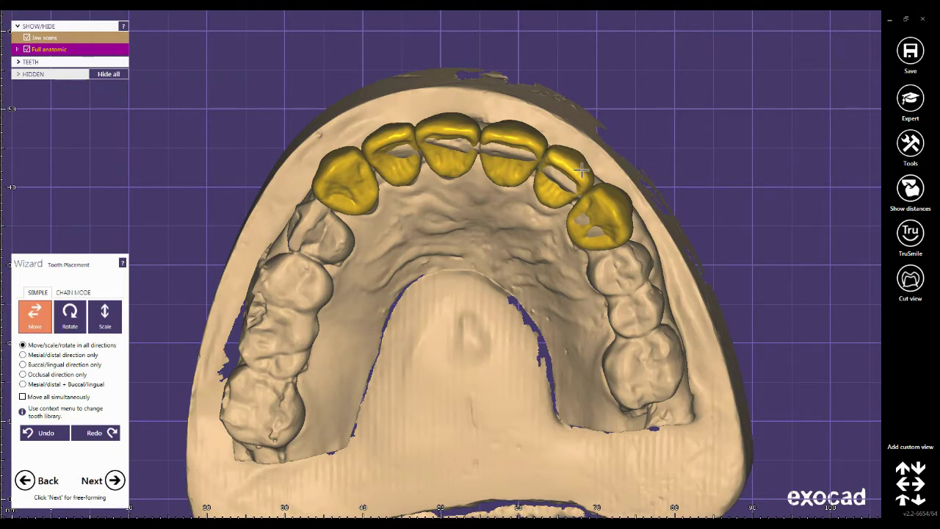
Fine-tune the positions of teeth 11 and 12 within the arch and check the tooth row from the front.
left_click_drag(458, 163, 460, 167)
right_click_drag(460, 167, 466, 168)
left_click_drag(406, 171, 409, 176)
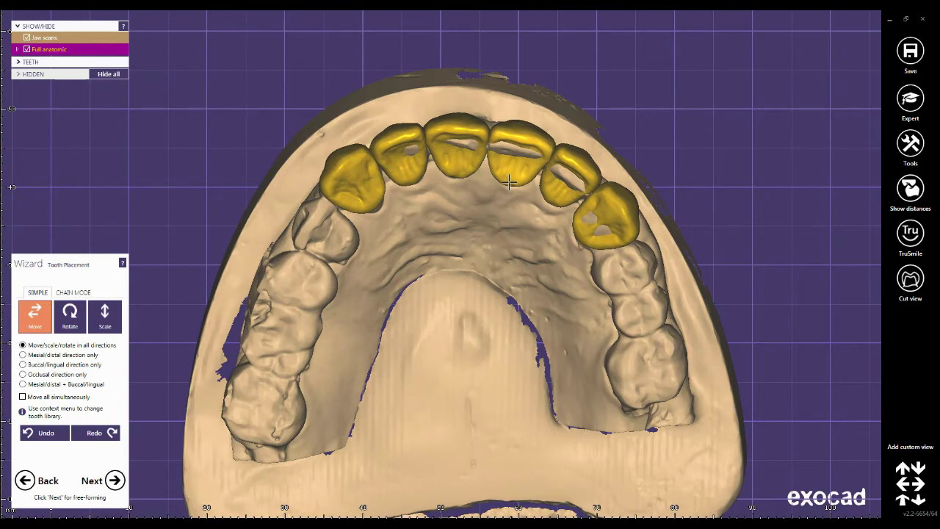
key("Down")
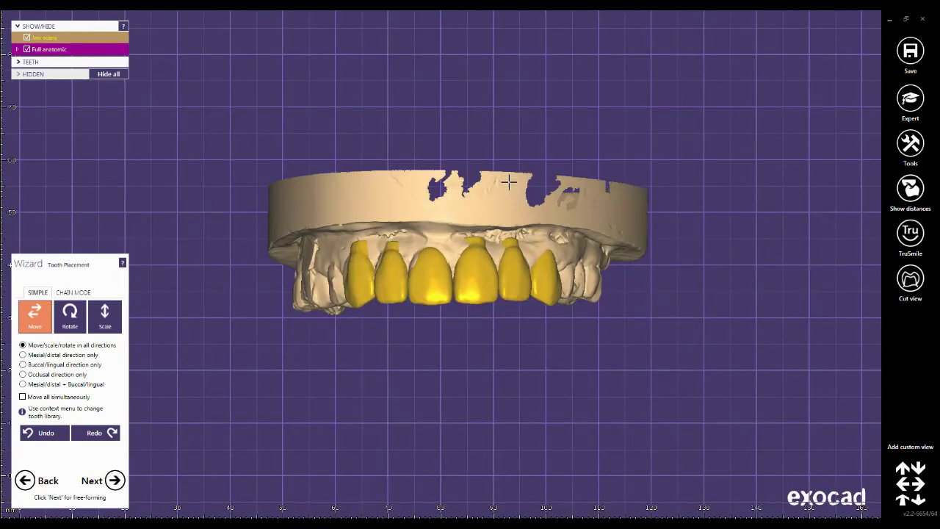
Proceed to free-forming and remove the cervical excess from teeth 12 and 21 with a small, high-strength Add/Remove brush.
left_click(122, 481)
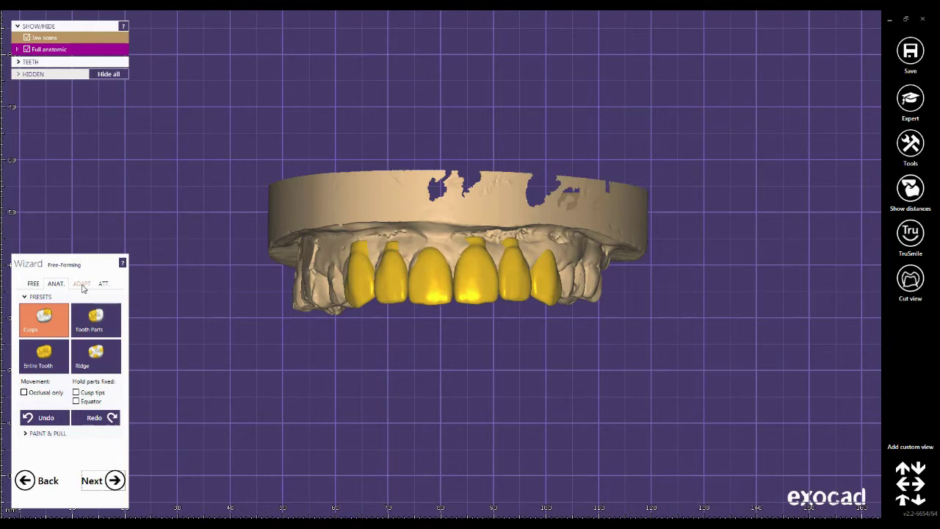
left_click(33, 284)
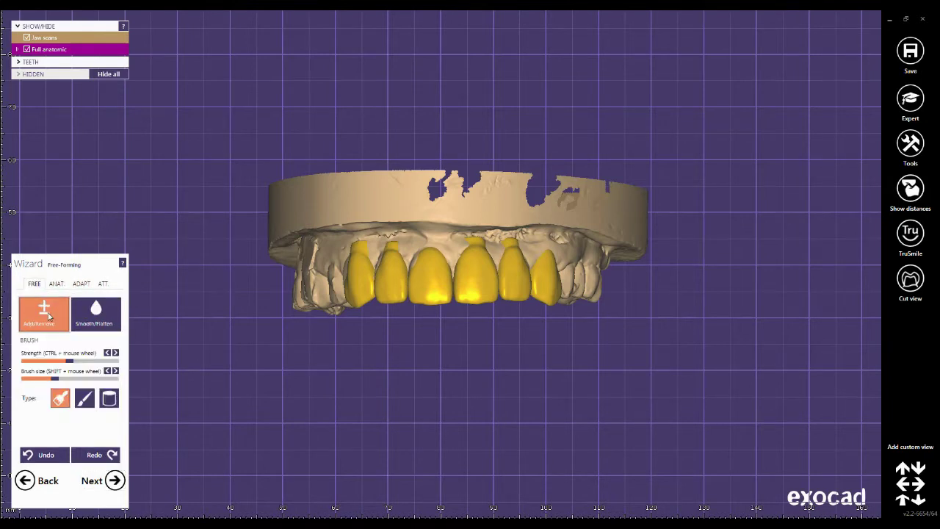
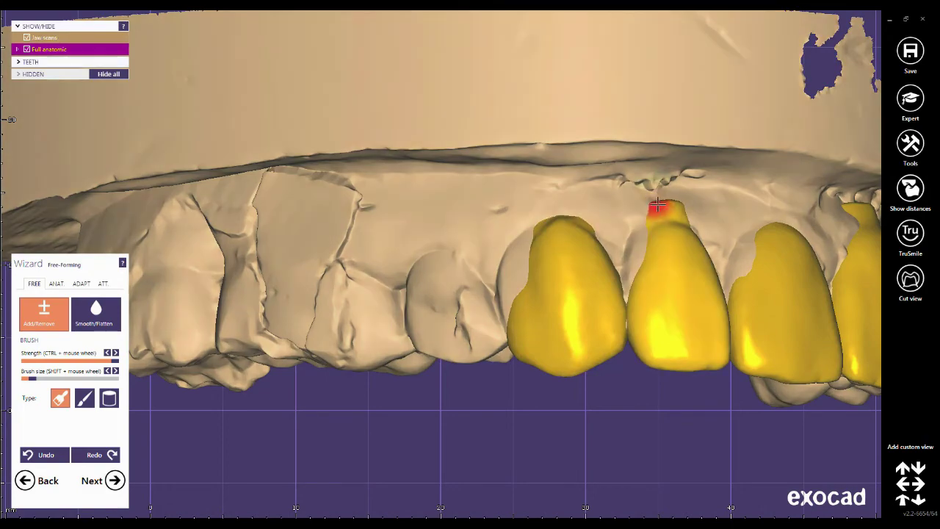
left_click_drag(655, 209, 673, 208, "shift")
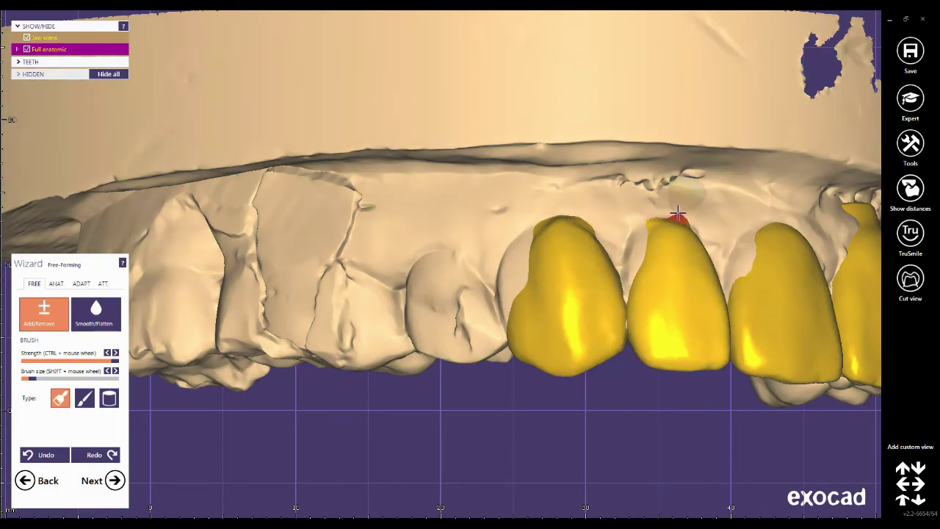
scroll(649, 219, "down", 3)
right_click_drag(650, 219, 587, 221)
scroll(587, 221, "up", 3)
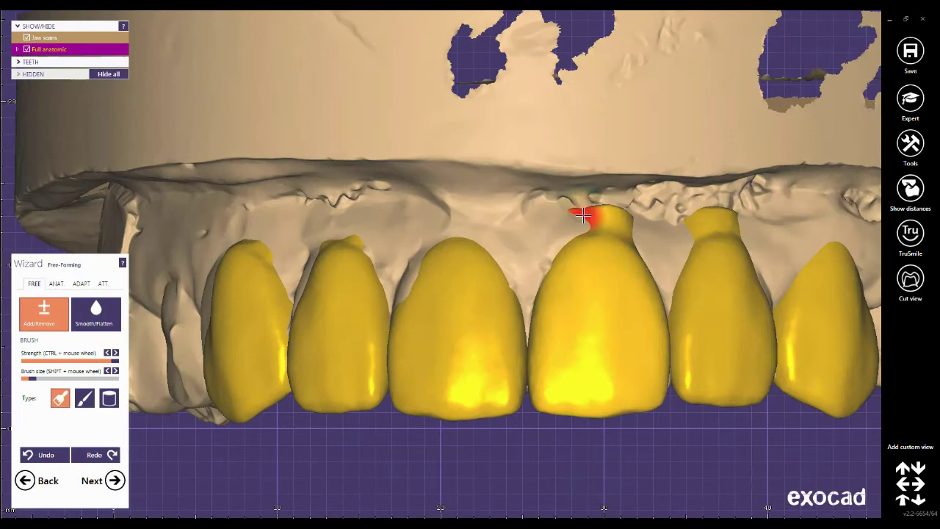
left_click_drag(605, 214, 617, 224, "shift")
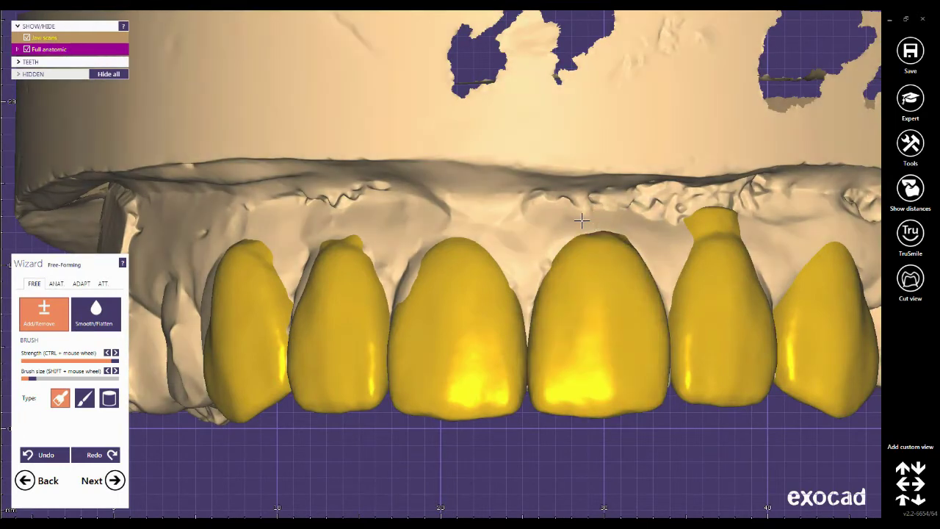
Trim the protruding cervical neck of tooth 22 down to a rounded gingival edge with the Add/Remove brush.
right_click_drag(644, 220, 583, 221)
mouse_move(499, 201)
left_mouse_down()
mouse_move(510, 193)
mouse_move(532, 200)
mouse_move(535, 187)
mouse_move(511, 188)
left_mouse_up()
left_click_drag(613, 209, 643, 215)
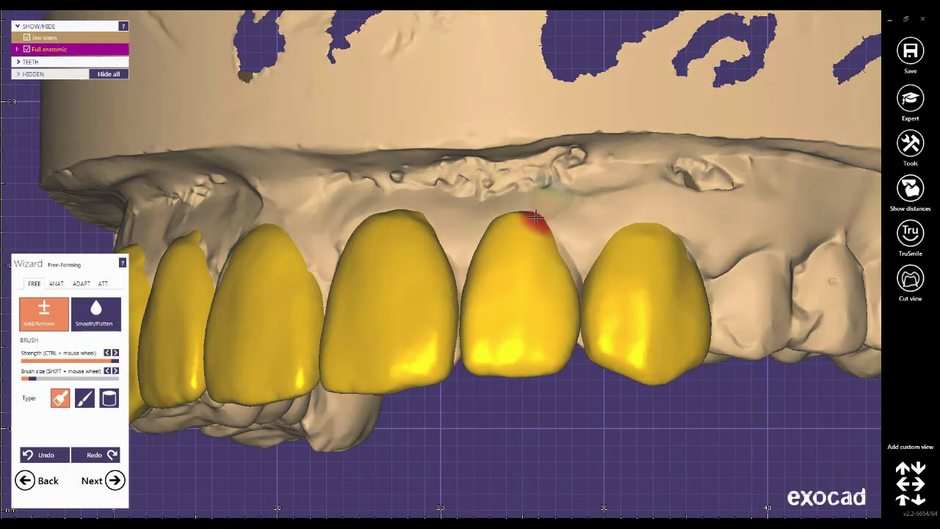
mouse_move(534, 220)
left_mouse_down("shift")
mouse_move(519, 212)
mouse_move(485, 225)
left_mouse_up("shift")
scroll(521, 211, "down", 3)
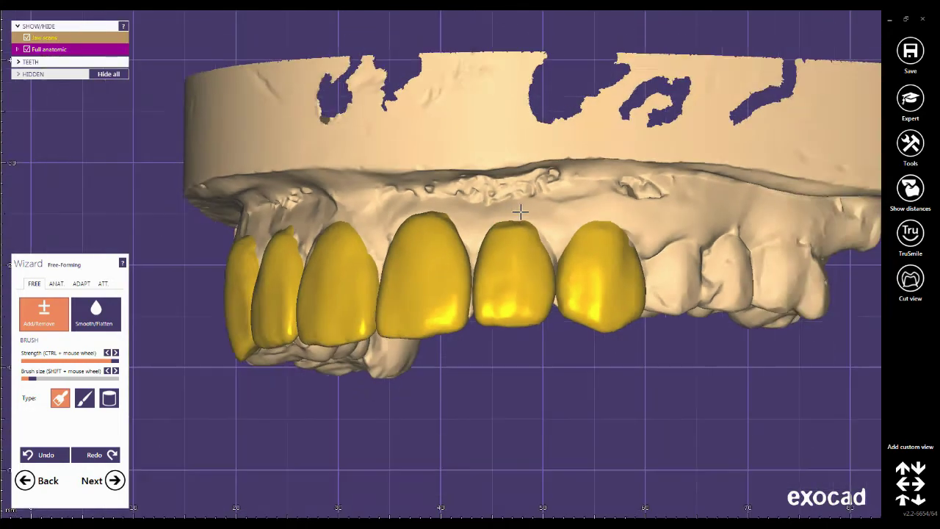
Clean up the remaining cervical excess on teeth 12 and 13 with the Add/Remove brush.
right_click_drag(520, 211, 443, 229)
left_click_drag(443, 230, 419, 224)
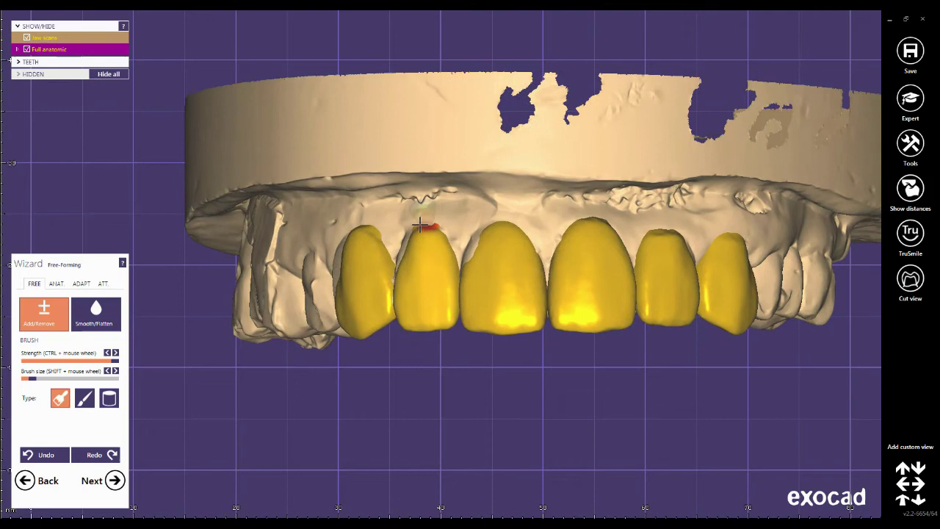
right_click_drag(368, 227, 434, 224)
left_click_drag(504, 221, 473, 218)
scroll(418, 223, "down", 3)
Smooth the trimmed cervical edges of teeth 12 and 22 with the Smooth/Flatten brush.
left_click(109, 308)
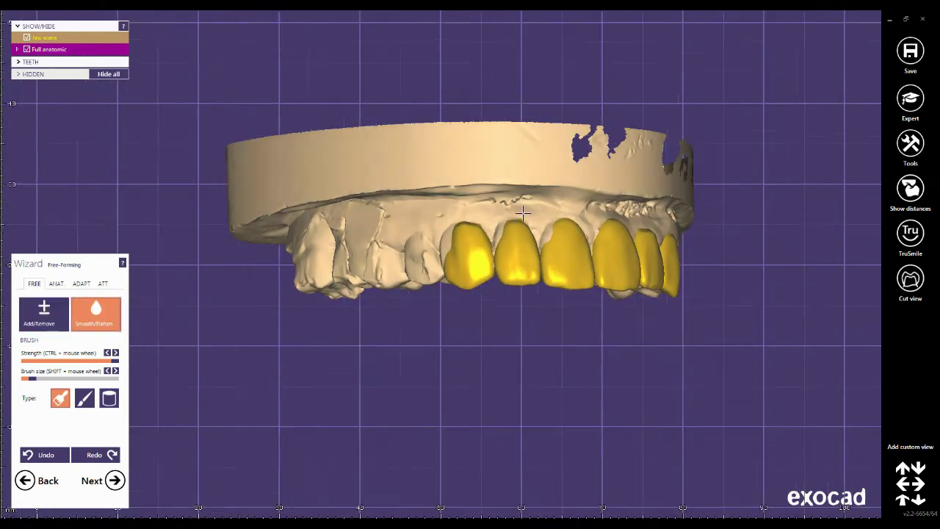
scroll(479, 215, "up", 4)
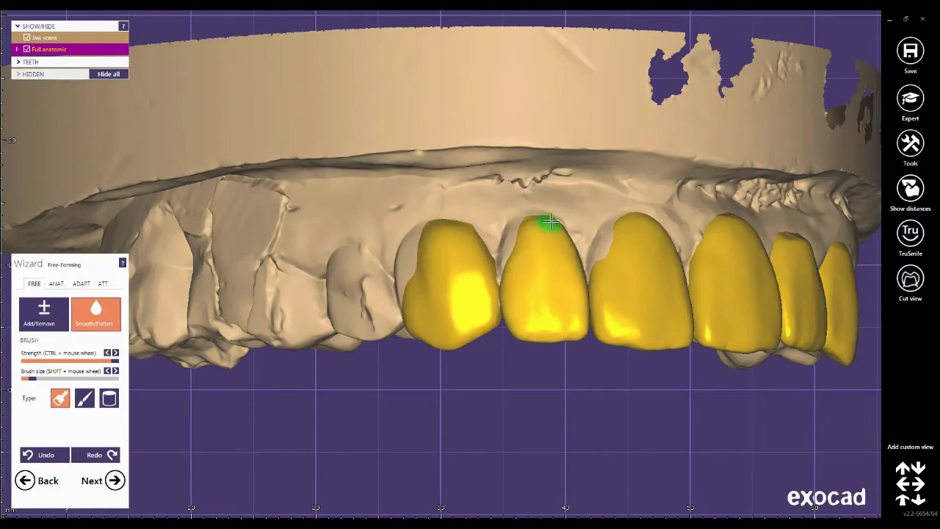
right_click_drag(578, 228, 567, 232)
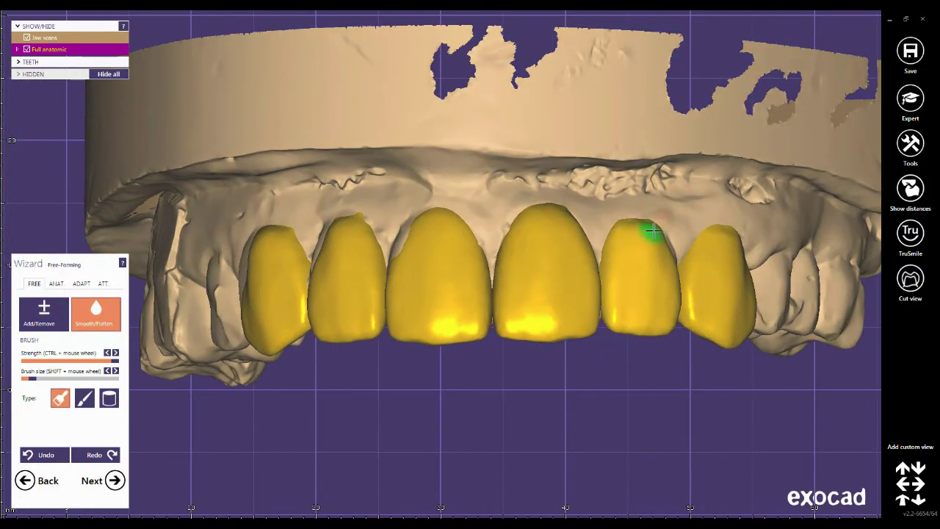
scroll(650, 239, "down", 6)
right_click_drag(634, 243, 596, 218)
Cut the intersections with the adjacent teeth using the Approx. adaptation at 0 mm distance, and return to free-forming with the Add/Remove brush.
left_click(61, 309)
middle_click_drag(610, 264, 501, 334)
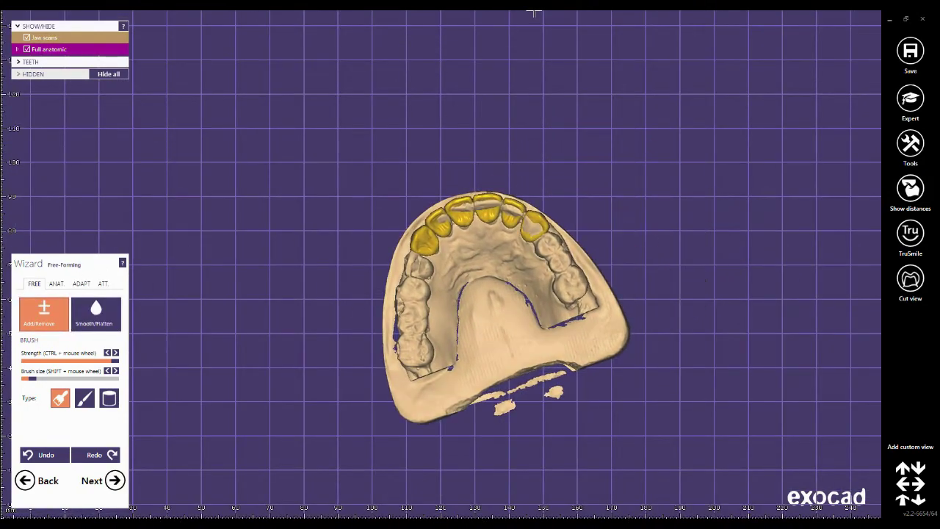
scroll(443, 254, "up", 4)
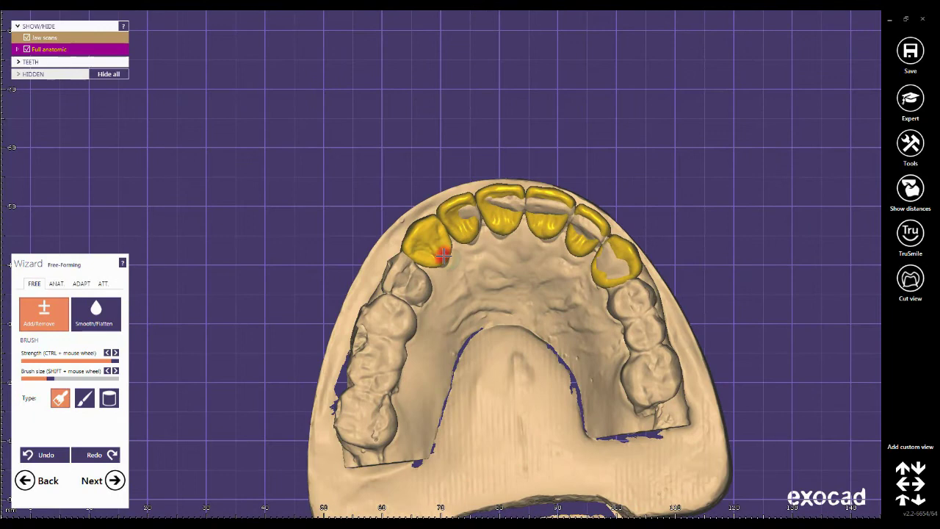
left_click(82, 284)
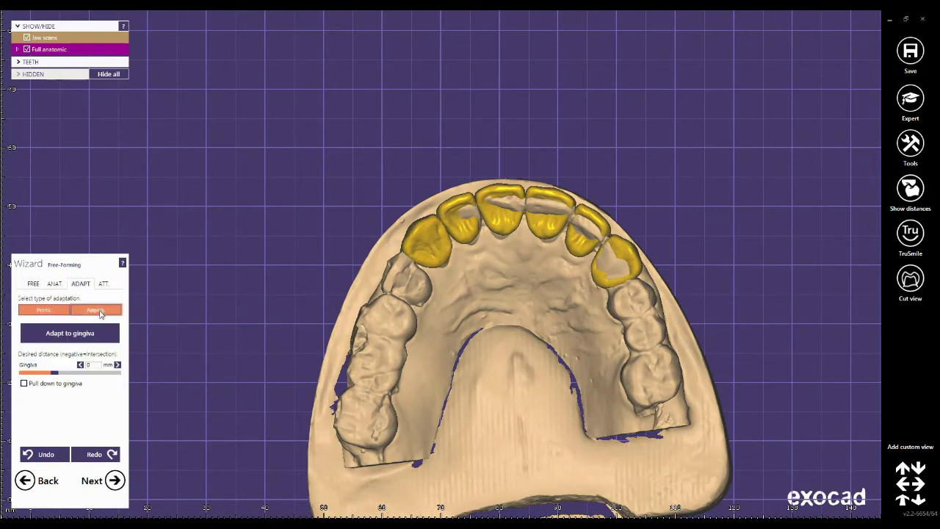
left_click(96, 310)
left_click(86, 326)
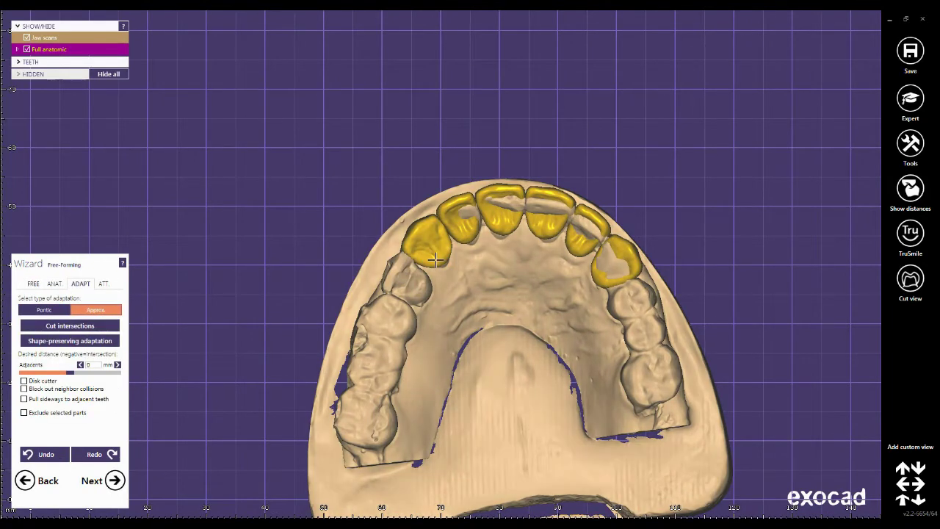
left_click(33, 283)
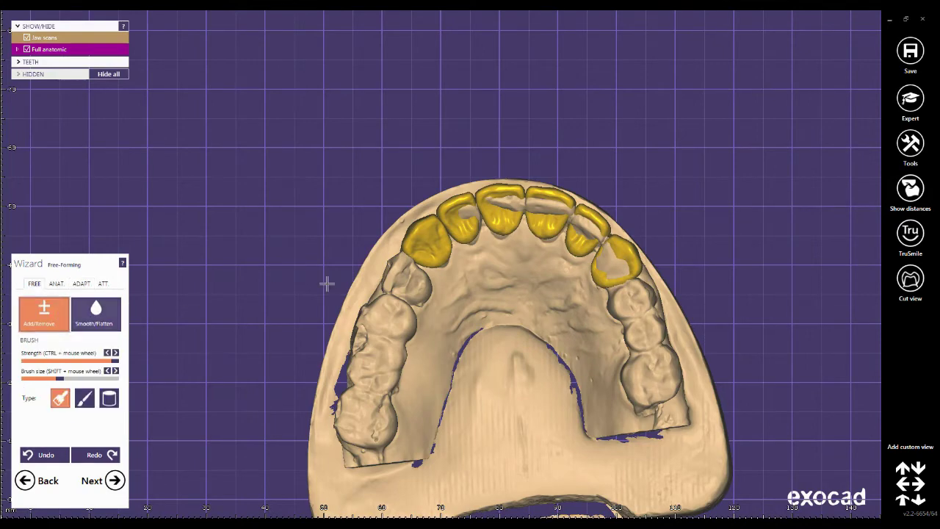
Remove the palatal excess of teeth 13 to 23 protruding through the scan with the Add/Remove brush, leaving only the facial portions.
scroll(445, 248, "up", 5)
mouse_move(444, 251)
left_mouse_down()
mouse_move(426, 301)
mouse_move(328, 253)
mouse_move(386, 198)
mouse_move(415, 187)
mouse_move(427, 188)
mouse_move(445, 233)
mouse_move(398, 237)
mouse_move(497, 193)
mouse_move(504, 178)
mouse_move(515, 204)
mouse_move(487, 210)
mouse_move(465, 199)
mouse_move(435, 154)
mouse_move(576, 122)
mouse_move(550, 122)
mouse_move(609, 195)
mouse_move(656, 140)
mouse_move(609, 133)
mouse_move(572, 168)
mouse_move(583, 159)
left_mouse_up()
middle_click_drag(587, 202, 451, 187)
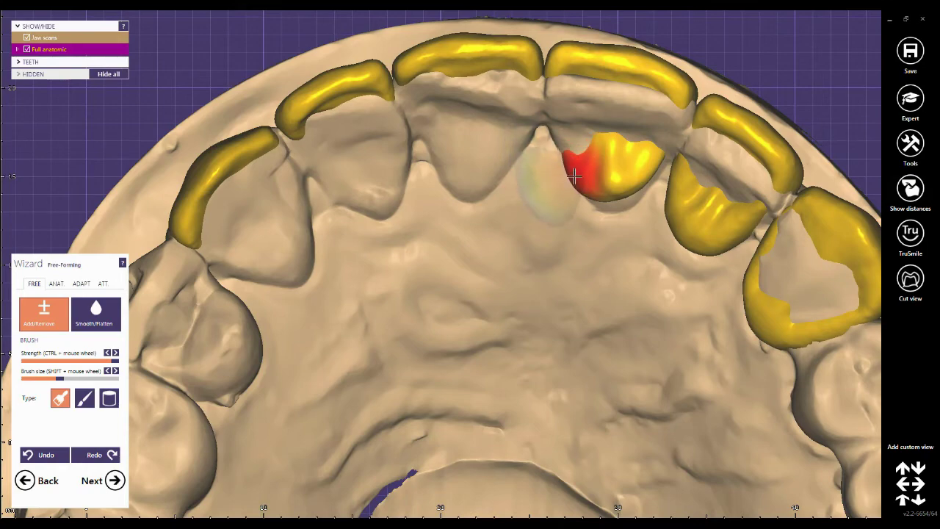
mouse_move(587, 185)
left_mouse_down()
mouse_move(621, 183)
mouse_move(625, 162)
left_mouse_up()
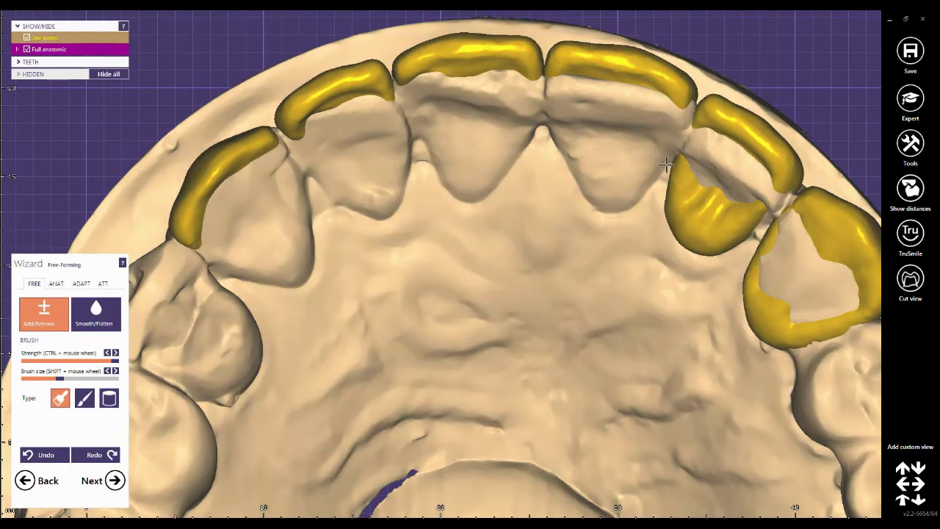
mouse_move(674, 187)
left_mouse_down()
mouse_move(688, 219)
mouse_move(734, 229)
mouse_move(717, 194)
mouse_move(712, 206)
left_mouse_up()
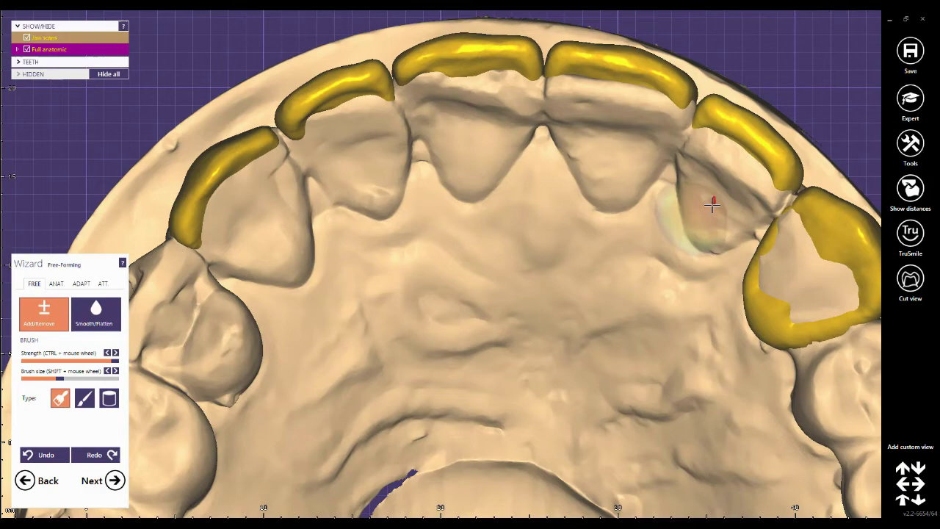
scroll(772, 233, "down", 3)
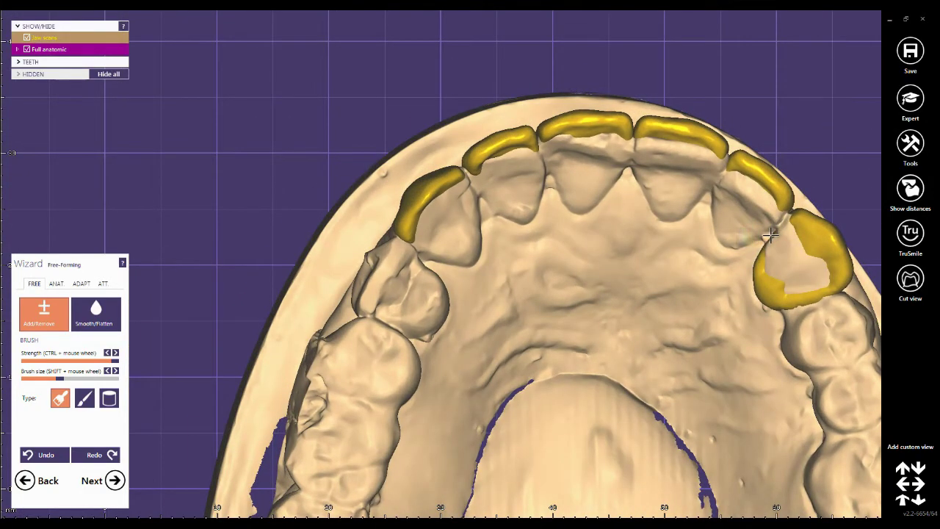
mouse_move(766, 246)
left_mouse_down()
mouse_move(757, 263)
mouse_move(765, 279)
mouse_move(756, 278)
mouse_move(797, 301)
mouse_move(837, 275)
mouse_move(812, 243)
left_mouse_up()
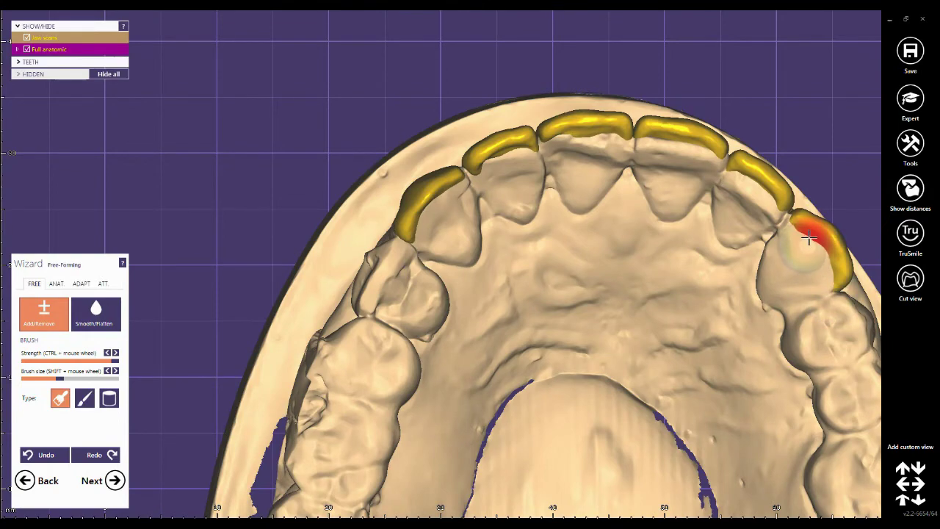
scroll(711, 227, "down", 6)
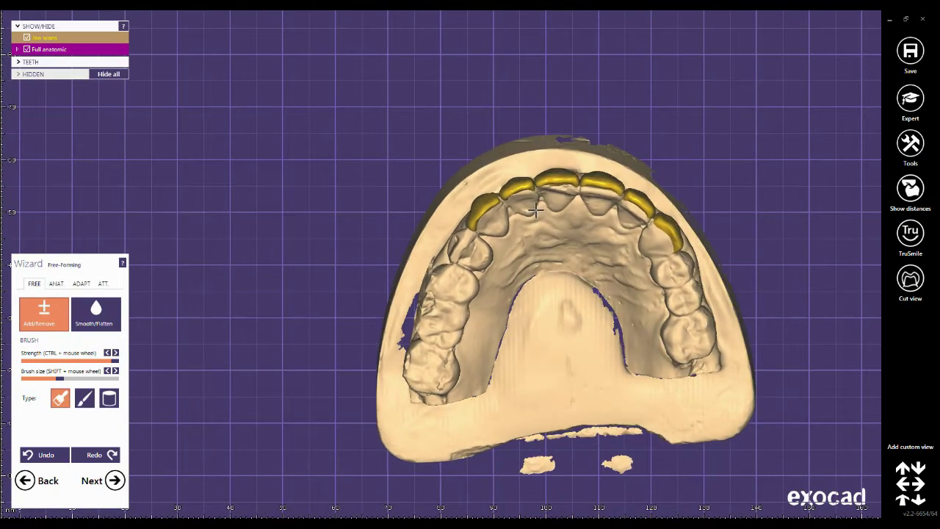
Leave free-forming for Expert mode and save the tooth 13 full pontic mesh as a file in the project folder.
left_click(115, 482)
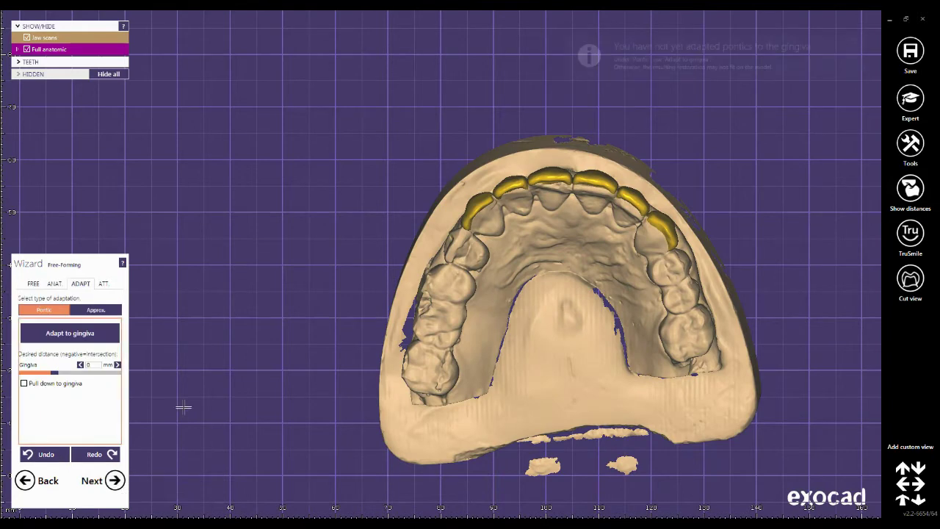
left_click(115, 481)
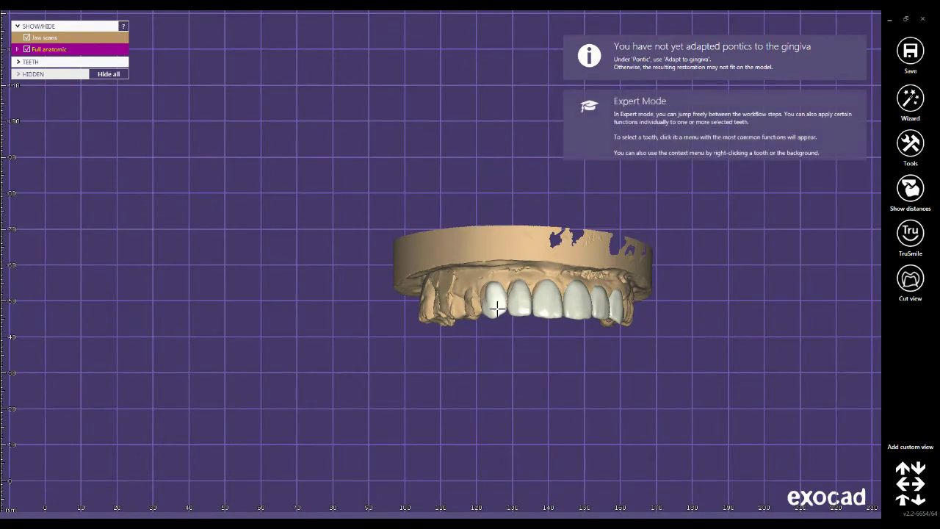
left_click(497, 308)
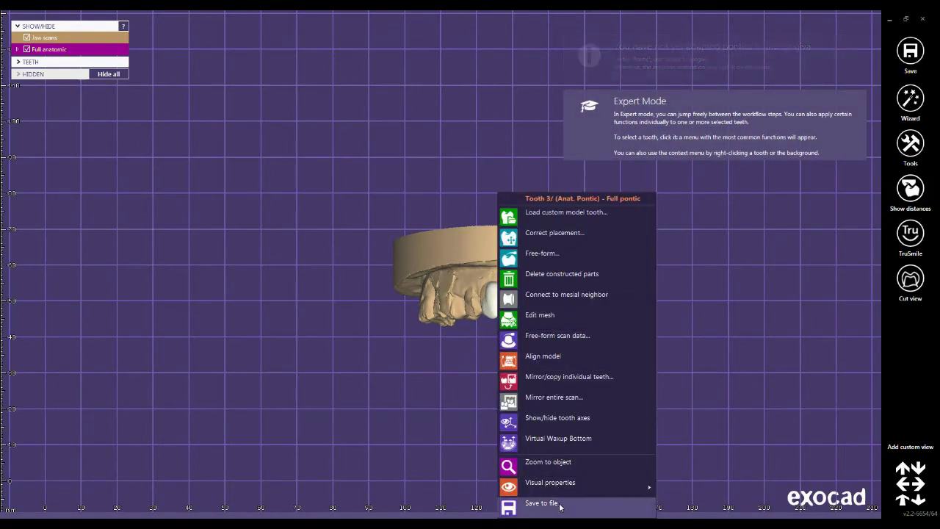
left_click(559, 506)
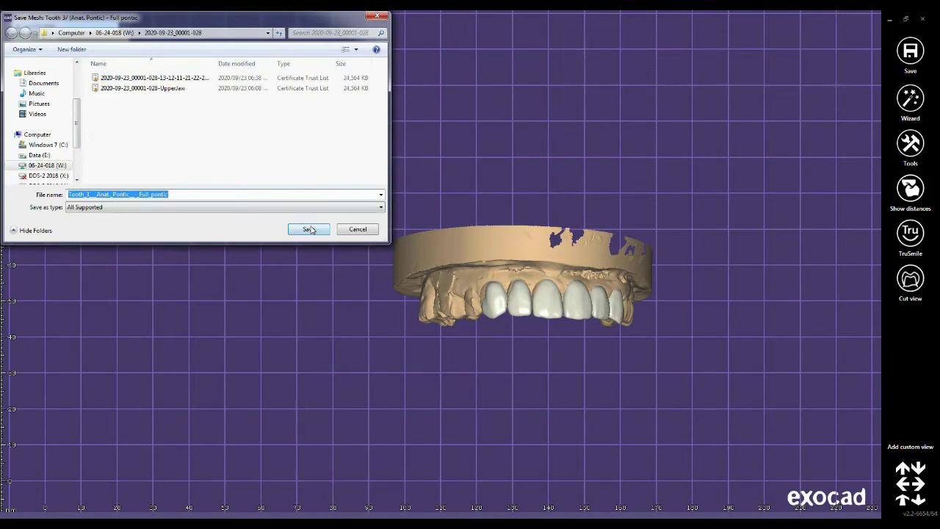
left_click(31, 165)
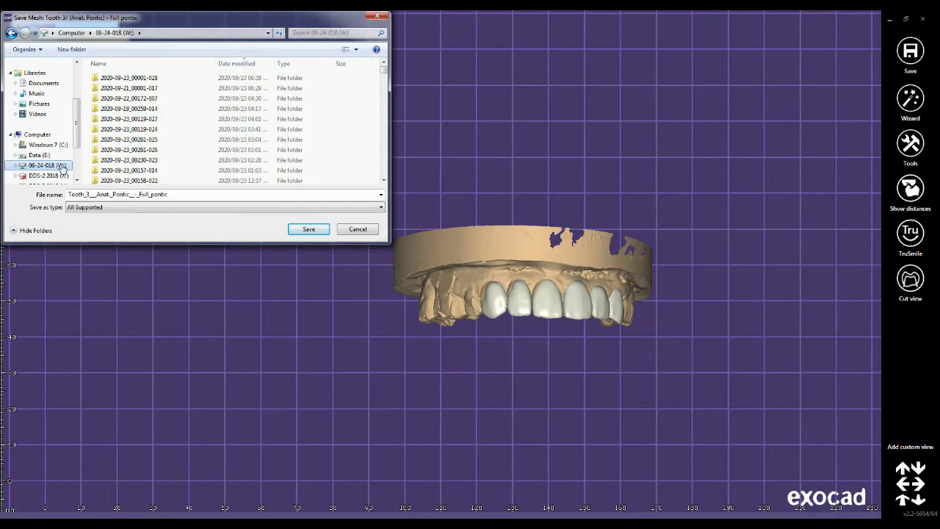
double_click(132, 78)
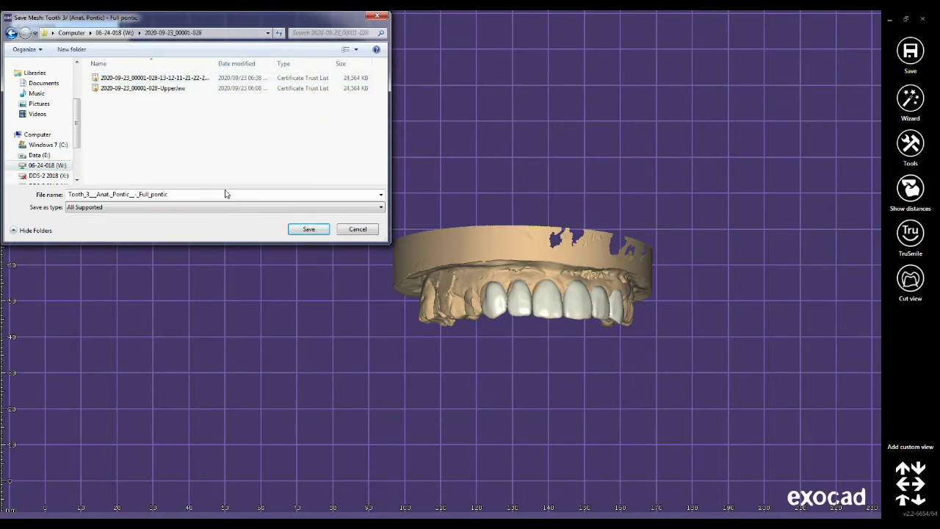
left_click(301, 231)
Save the full pontic meshes of teeth 12 and 11 as separate files in the project folder under their default names.
right_click(540, 305)
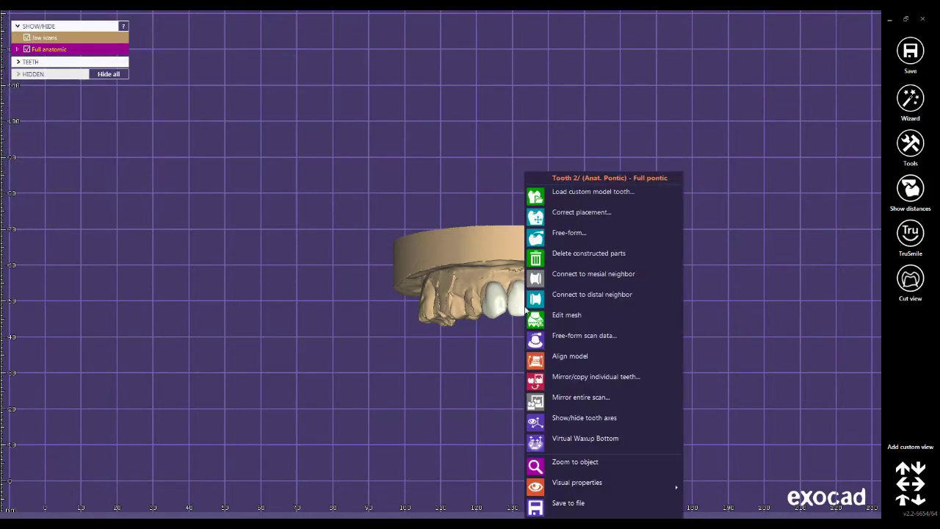
left_click(580, 507)
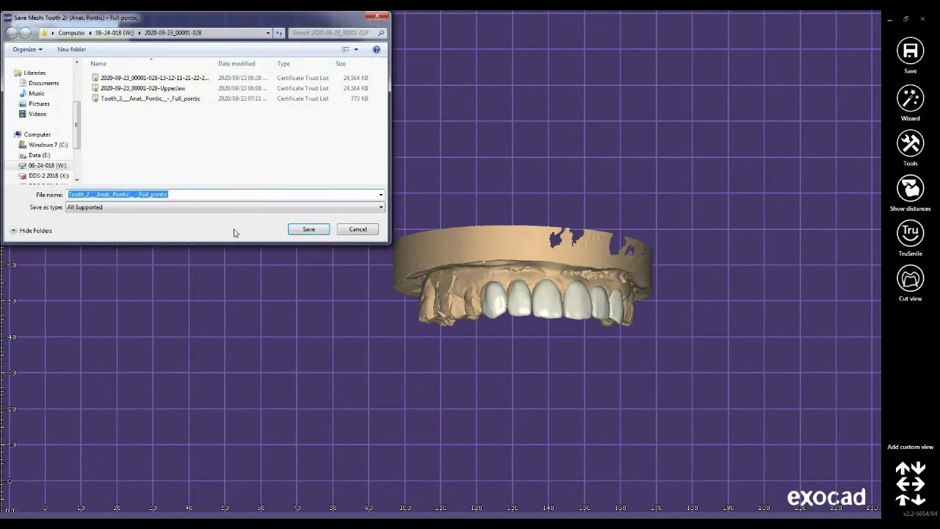
left_click(309, 230)
right_click(551, 302)
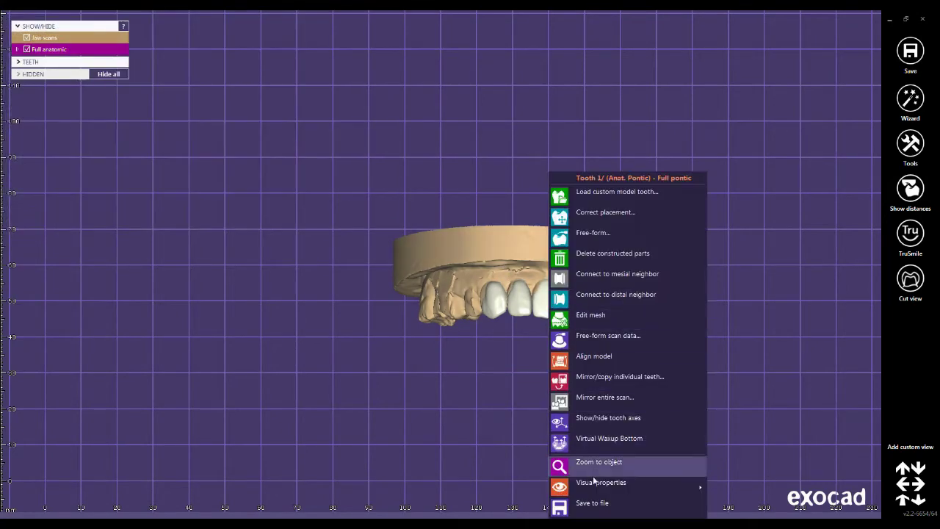
left_click(592, 503)
left_click(310, 228)
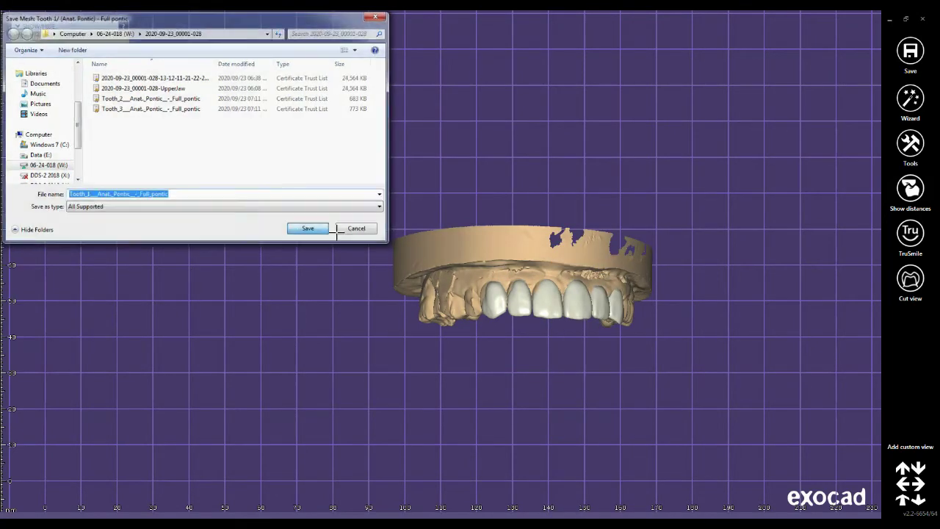
Save the full pontic meshes of teeth 21, 22 and 23 as separate files in the same project folder.
right_click_drag(558, 252, 526, 302)
right_click(527, 302)
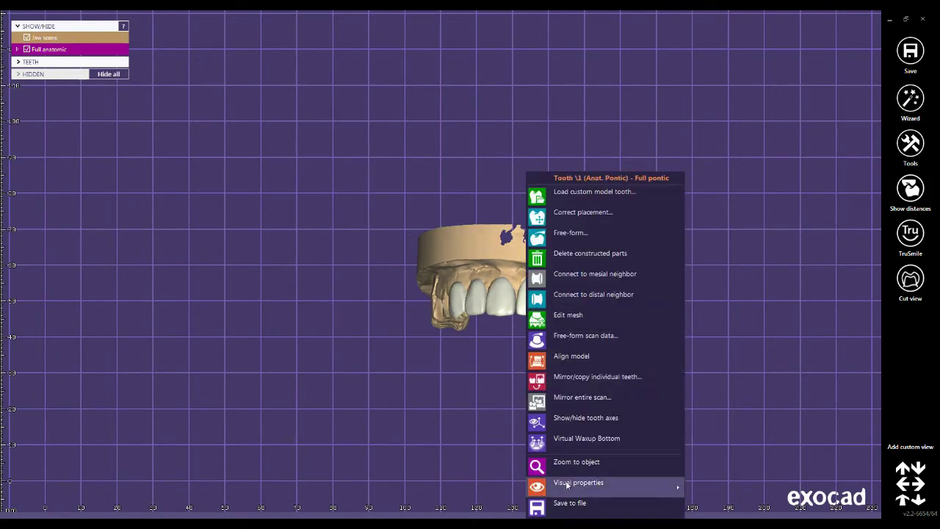
left_click(568, 505)
left_click(309, 229)
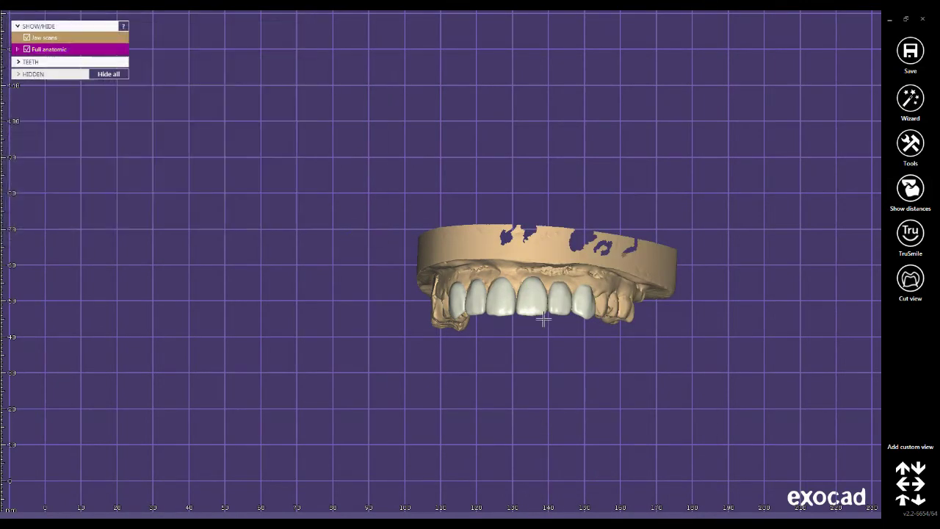
right_click(554, 299)
left_click(569, 502)
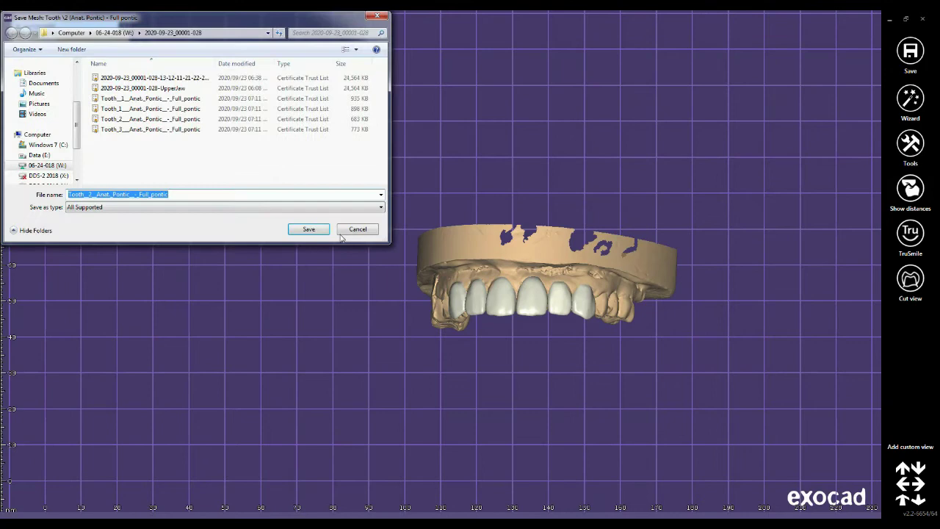
key("Return")
right_click(589, 316)
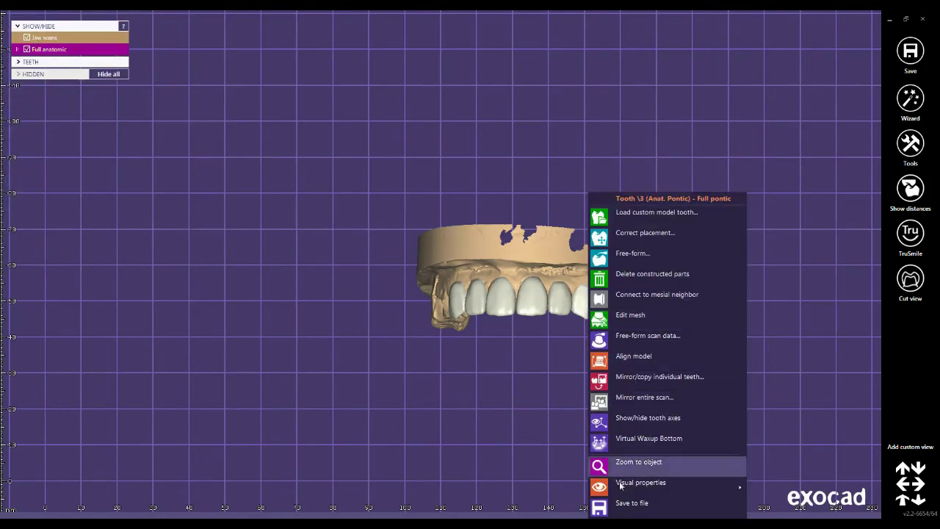
left_click(625, 505)
left_click(309, 229)
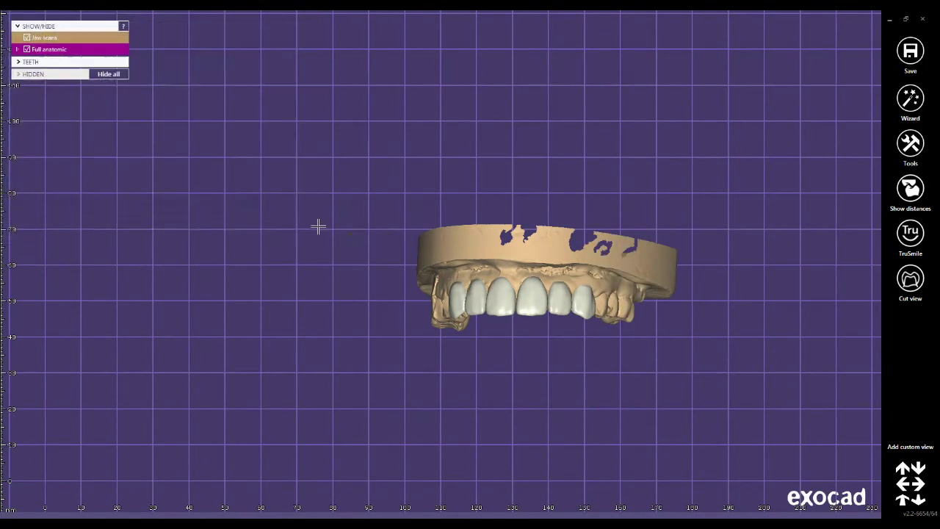
Add the project's UpperJaw mesh file to the scene as a Waxup Scan for the upper jaw.
left_click(911, 144)
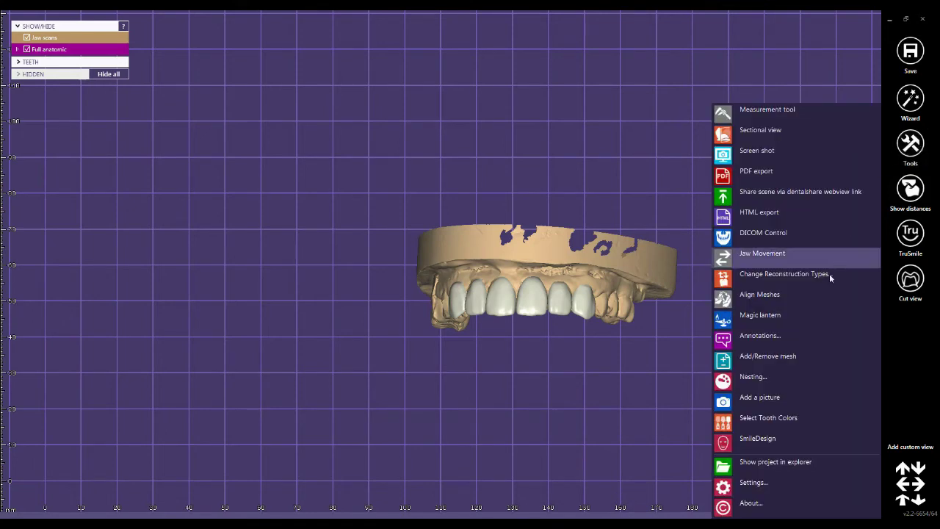
left_click(761, 359)
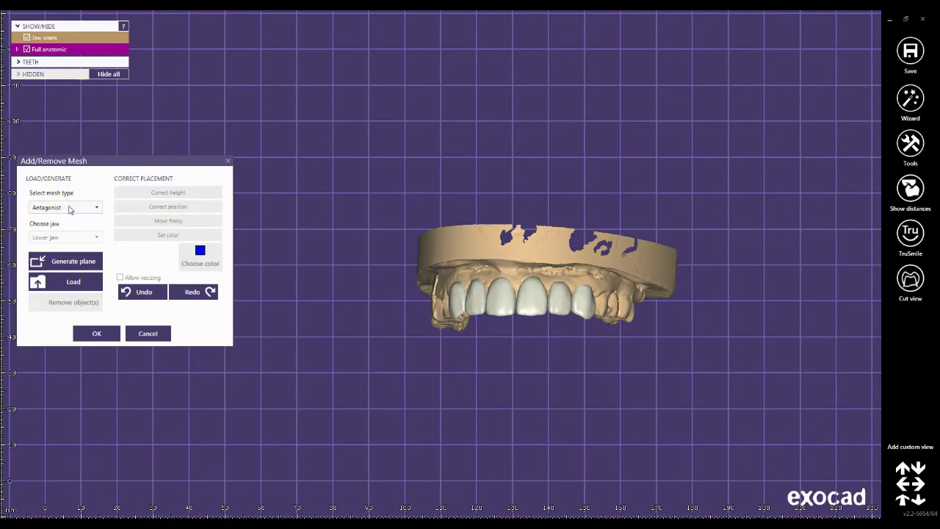
left_click(69, 209)
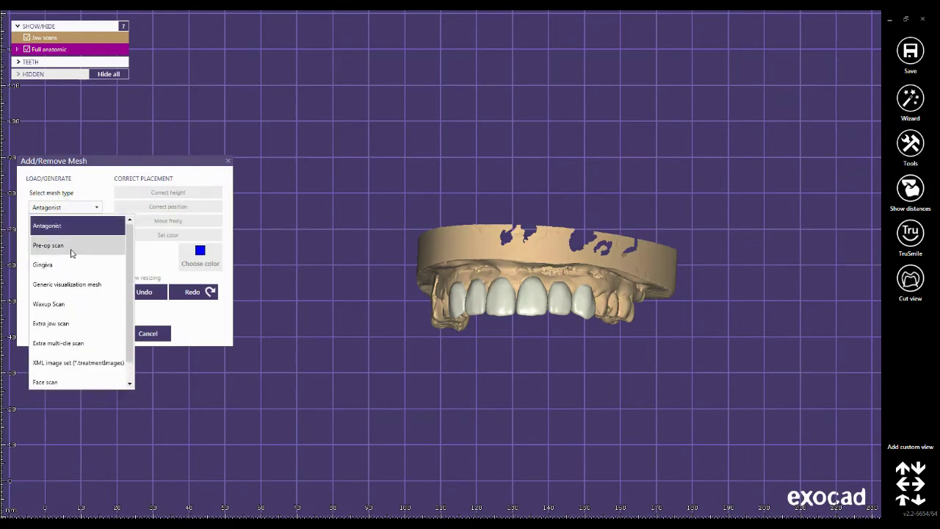
left_click(66, 304)
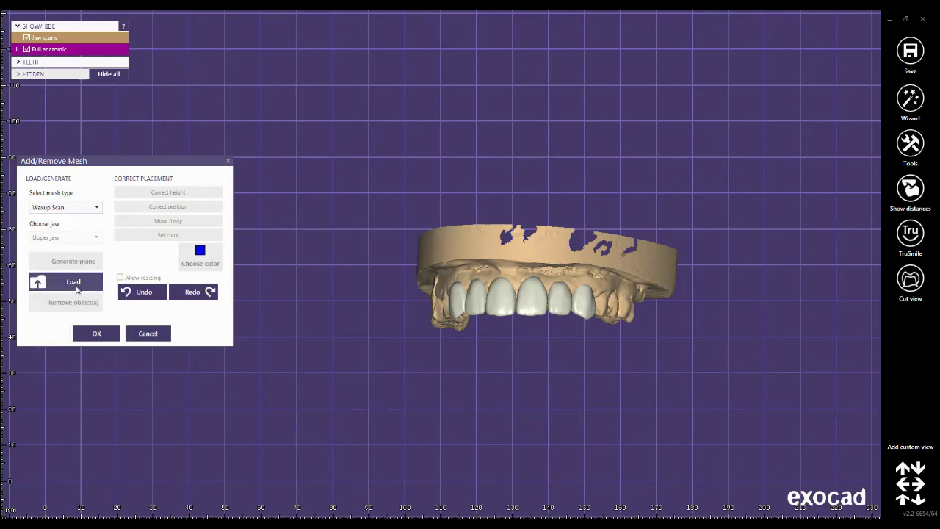
left_click(75, 286)
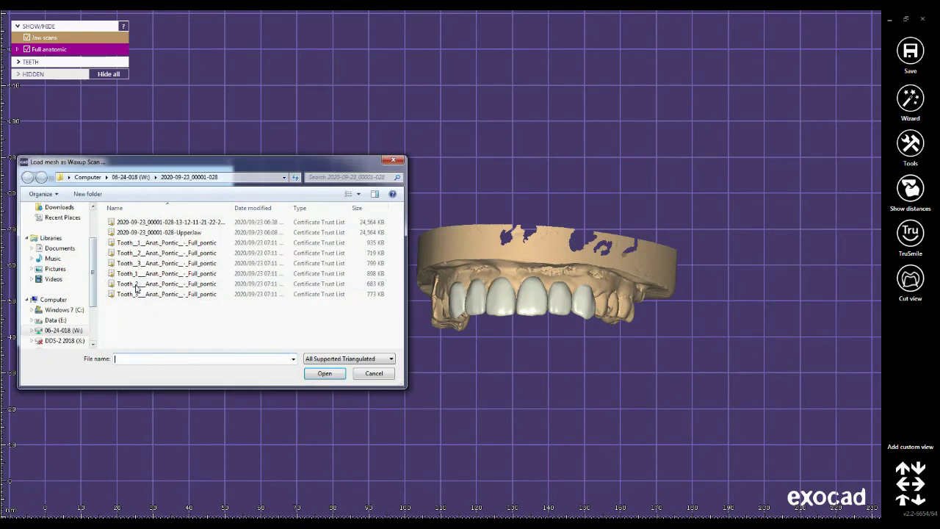
left_click(185, 234)
left_click(321, 373)
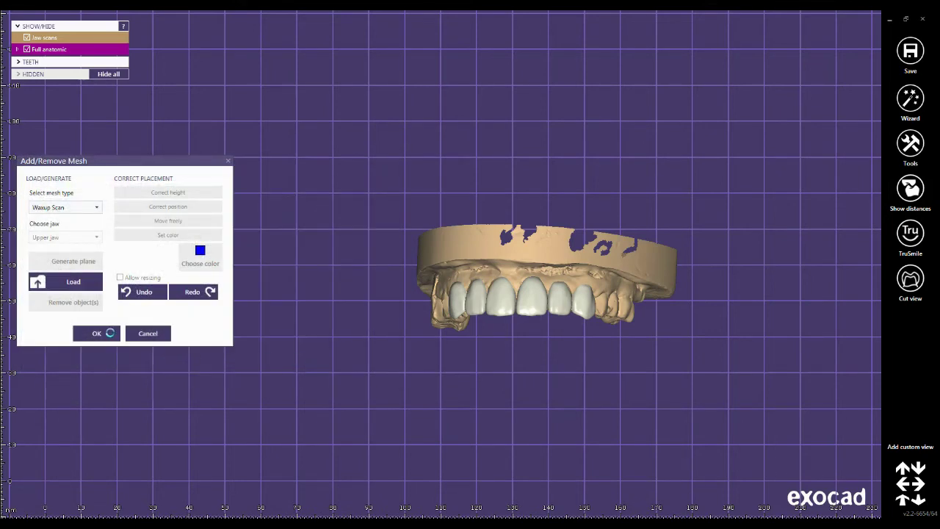
left_click(96, 337)
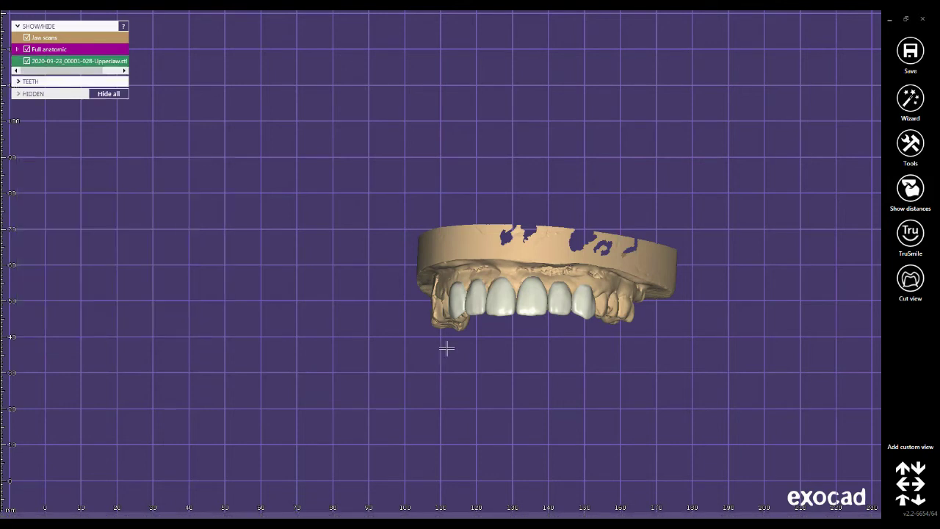
right_click_drag(513, 335, 580, 331)
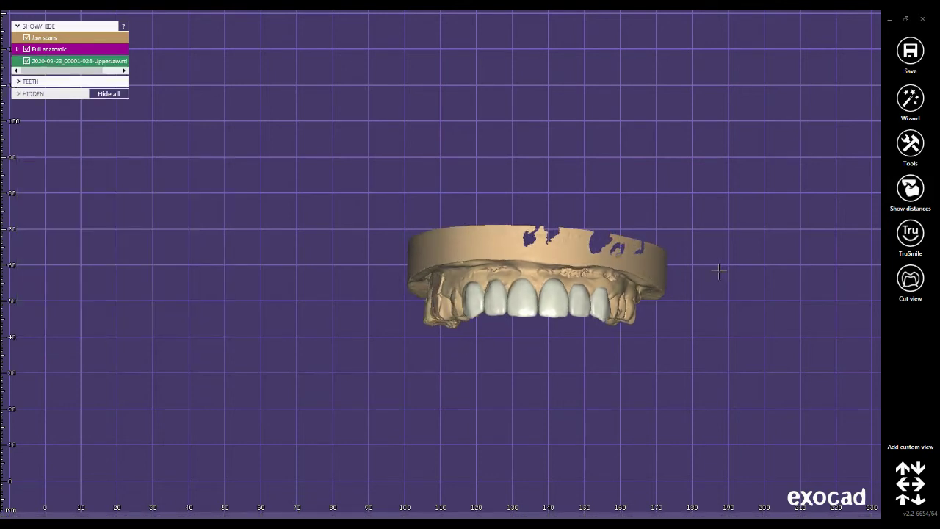
Return to the Wizard's free-forming and load the six Full_pontic tooth files from the project folder as attachments on the upper jaw waxup.
left_click(920, 104)
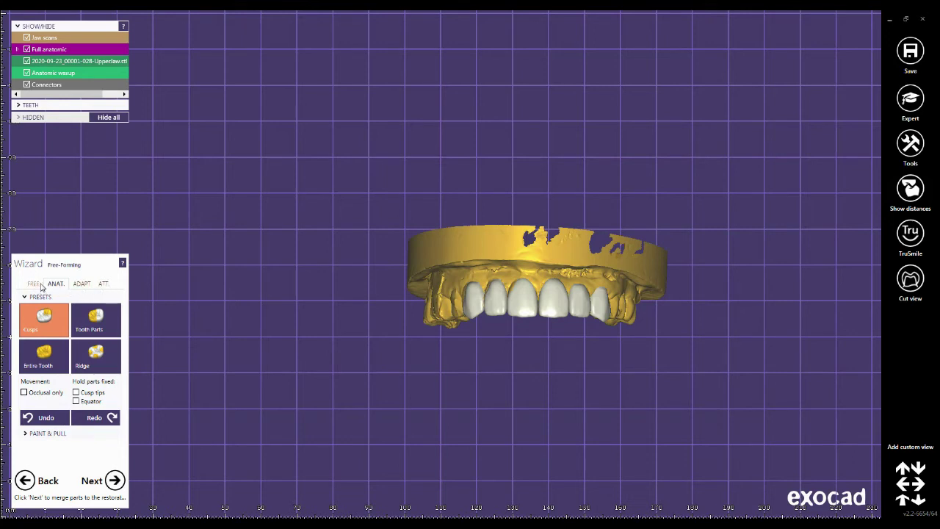
left_click(104, 286)
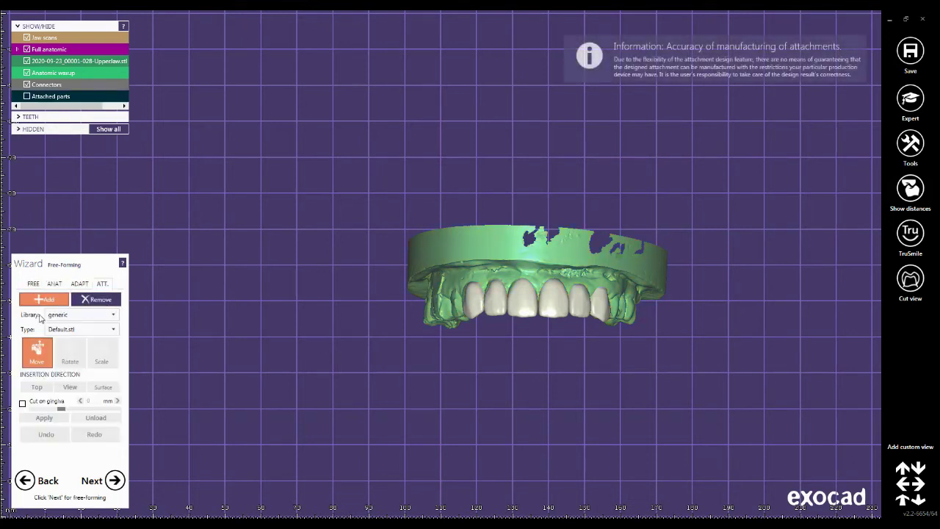
left_click(90, 316)
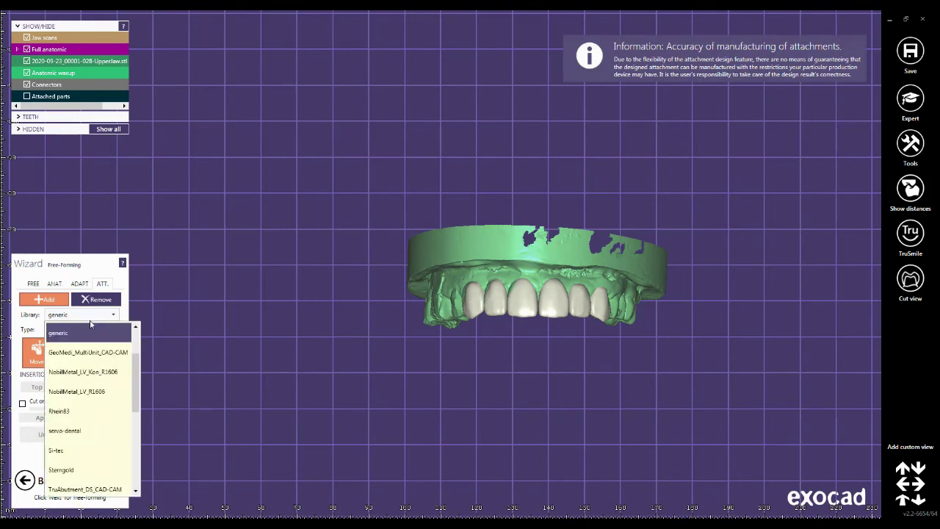
scroll(81, 440, "down", 5)
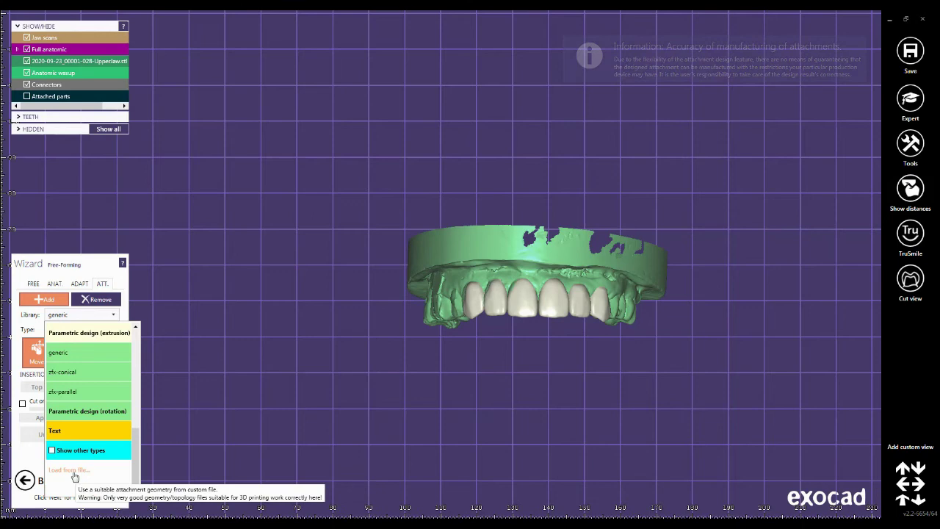
left_click(74, 473)
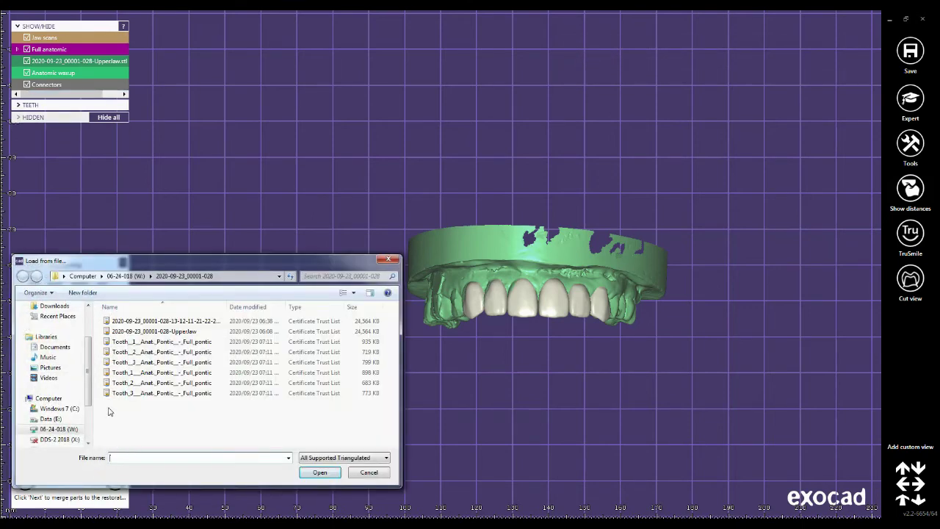
left_click_drag(117, 410, 158, 342)
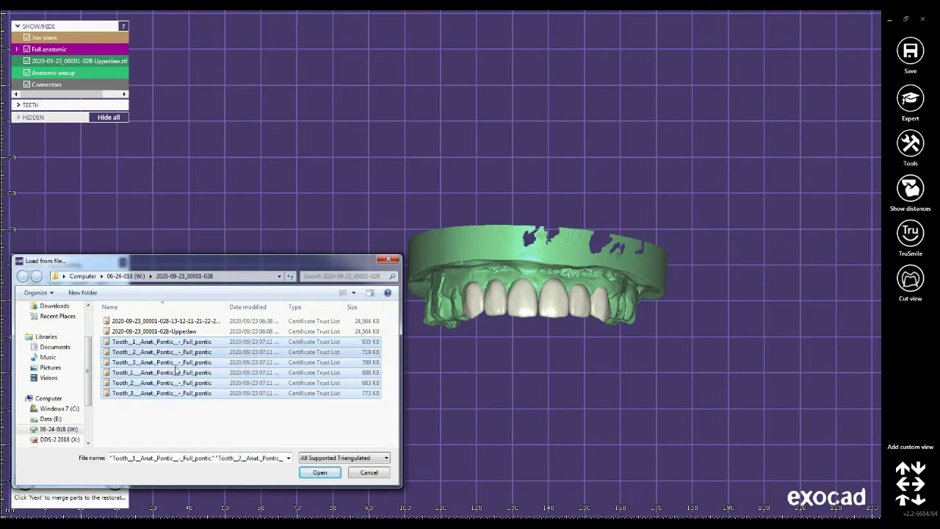
left_click(319, 472)
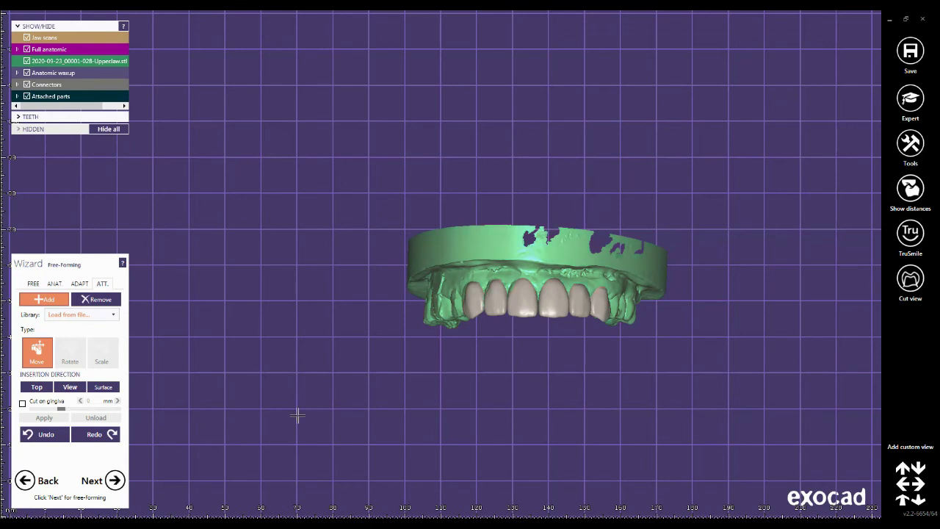
Merge the attached teeth with the upper jaw waxup and continue with Free-form restorations as the next step.
left_click(115, 480)
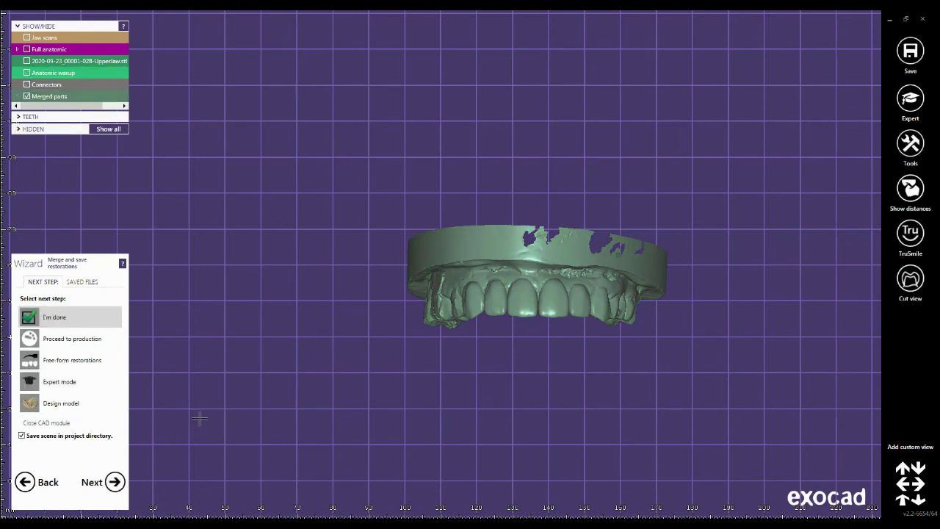
left_click(104, 366)
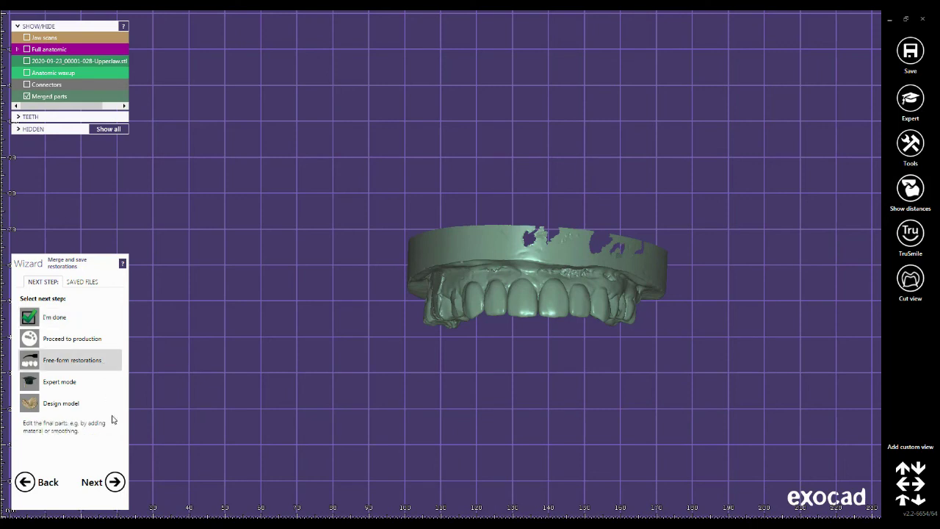
left_click(114, 482)
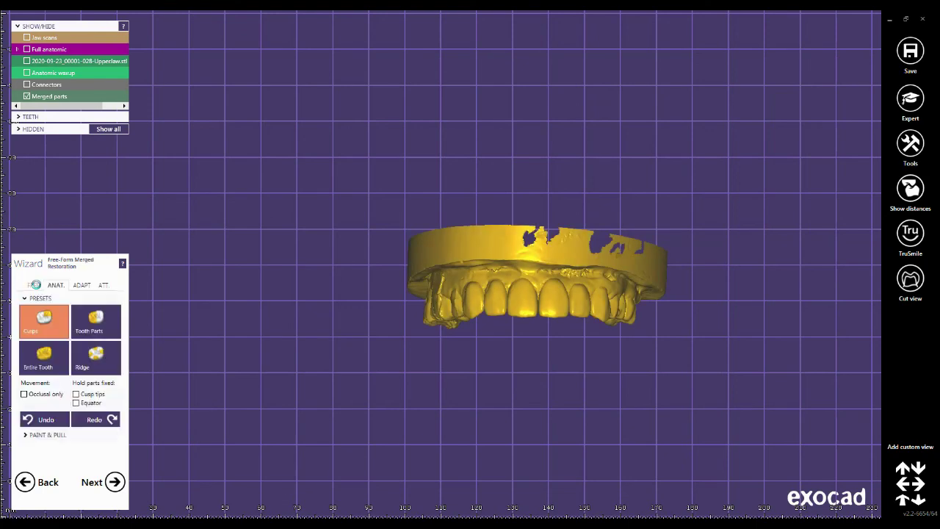
Switch the merged restoration to freehand brush free-forming for working on the front teeth and surrounding gingiva.
right_click_drag(399, 316, 514, 301)
scroll(543, 292, "up", 4)
scroll(542, 293, "up", 5)
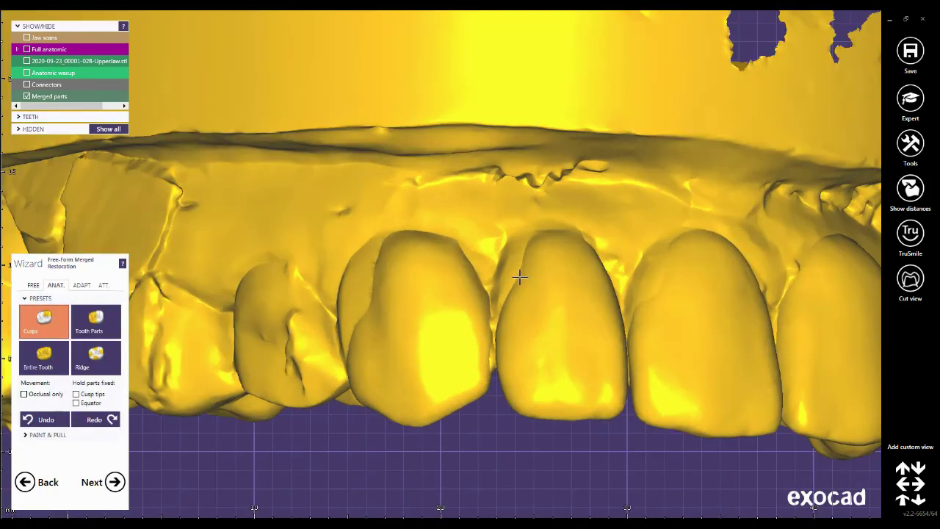
left_click(33, 285)
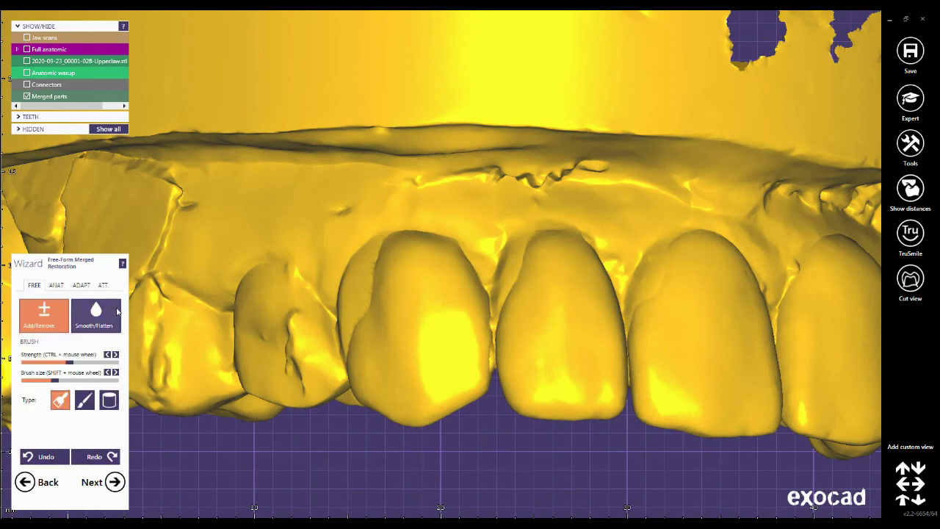